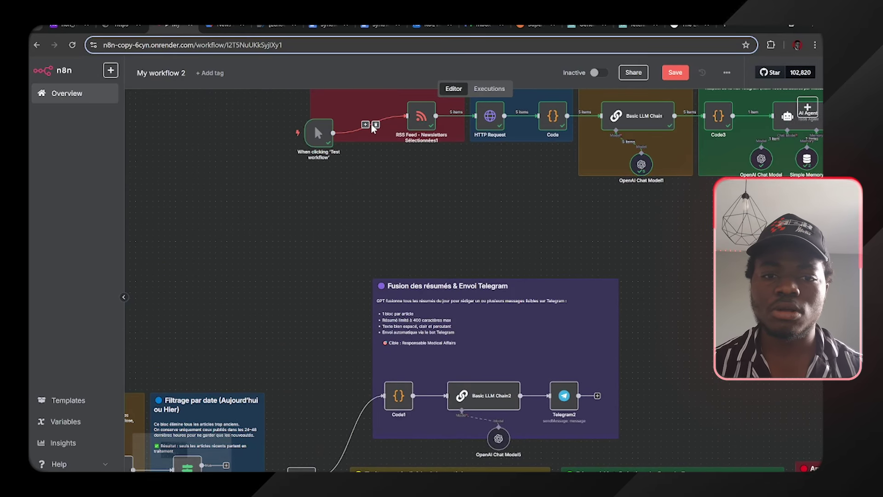
# Step: Remove the connection from the manual trigger to RSS Feed - Newsletters Sélectionnées1 and move the trigger onto empty canvas
pyautogui.click(376, 124)
pyautogui.moveTo(317, 167); pyautogui.dragTo(341, 143)
pyautogui.moveTo(363, 106); pyautogui.dragTo(195, 232)
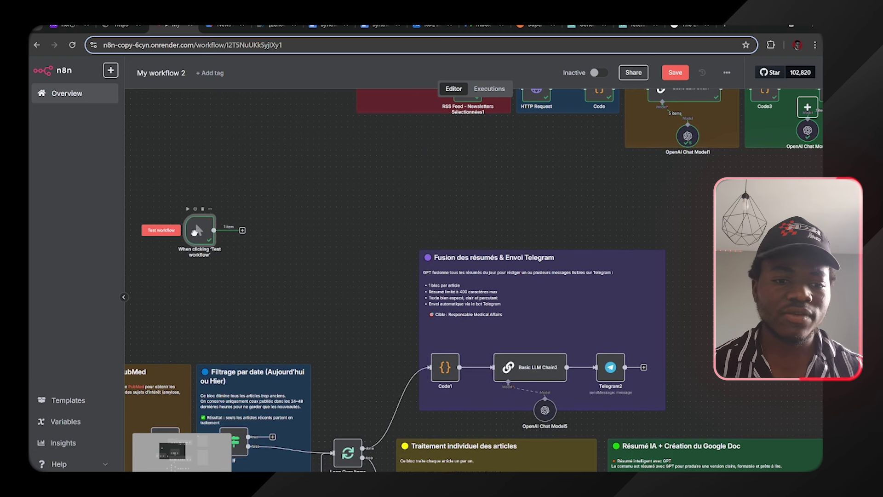
# Step: Connect the manual trigger to RSS Feed - Newsletters Sélectionnées5 and place it just below the Schedule Trigger in the PubMed block
pyautogui.scroll(-1, 271, 275)
pyautogui.hscroll(-4, 271, 275)
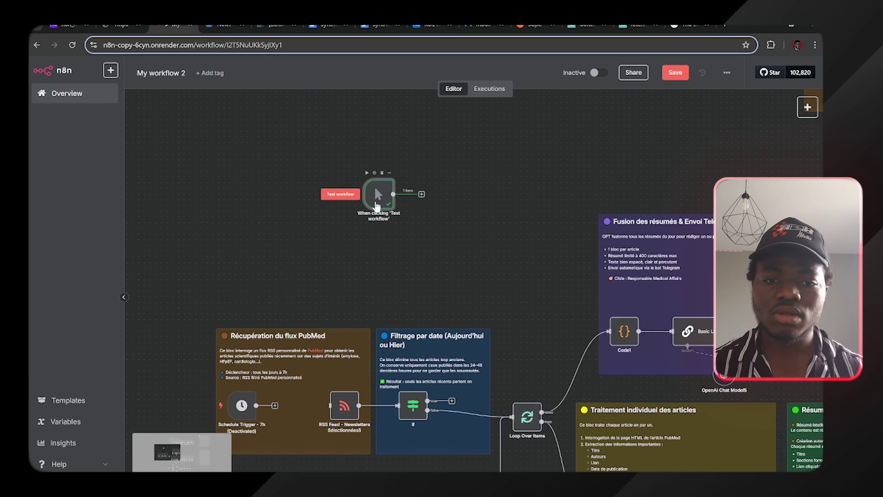
pyautogui.moveTo(355, 212); pyautogui.dragTo(282, 485)
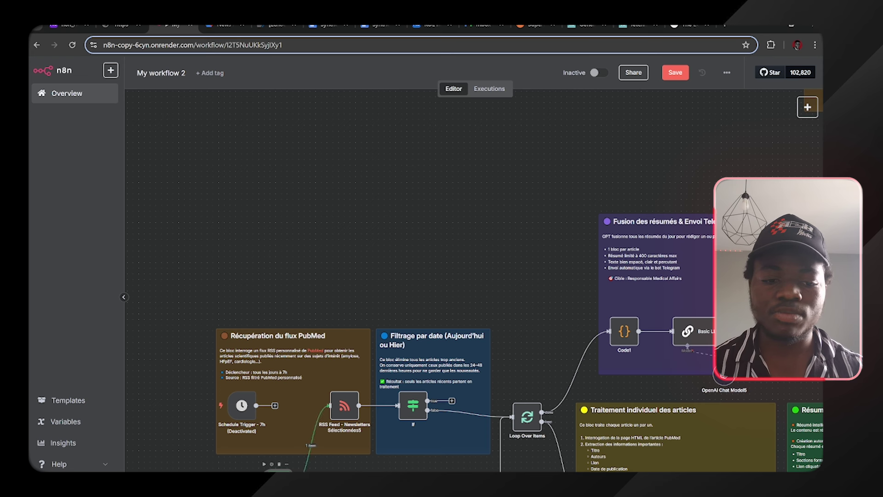
pyautogui.moveTo(278, 483); pyautogui.dragTo(280, 462)
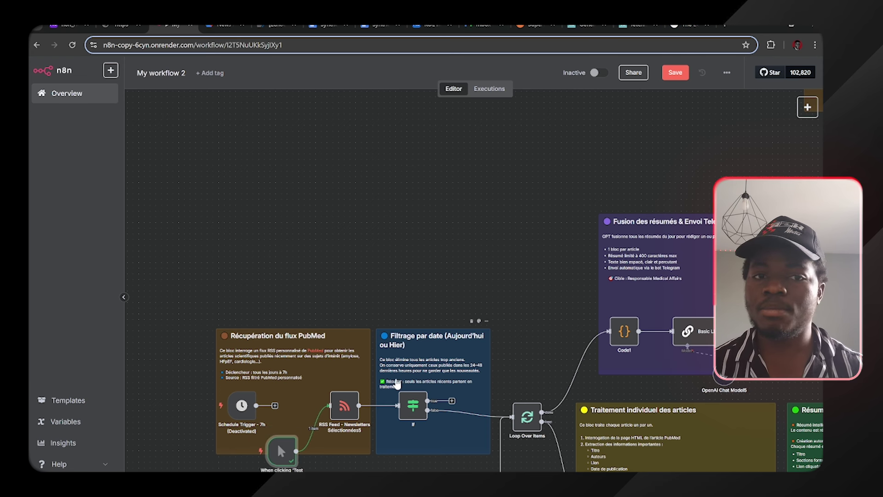
# Step: Read through the PubMed article on echocardiography in pulmonary hypertension, including its abstract, publication types and MeSH terms
pyautogui.click(276, 24)
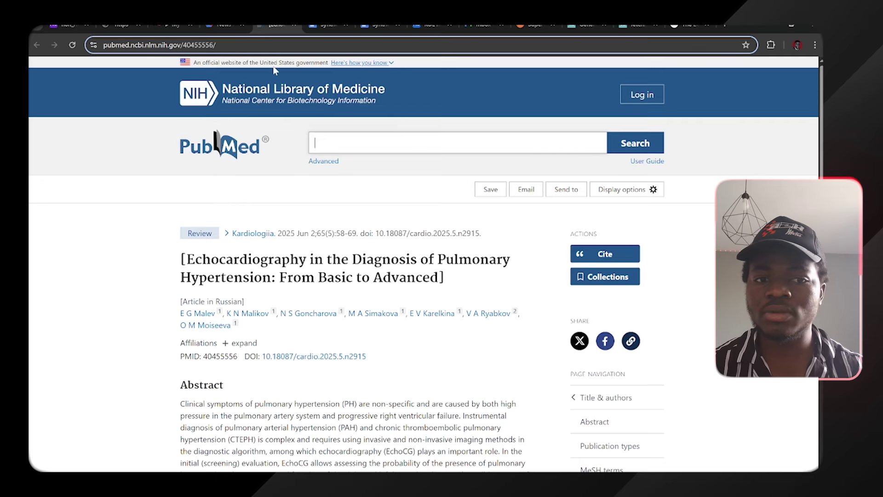
pyautogui.click(220, 92)
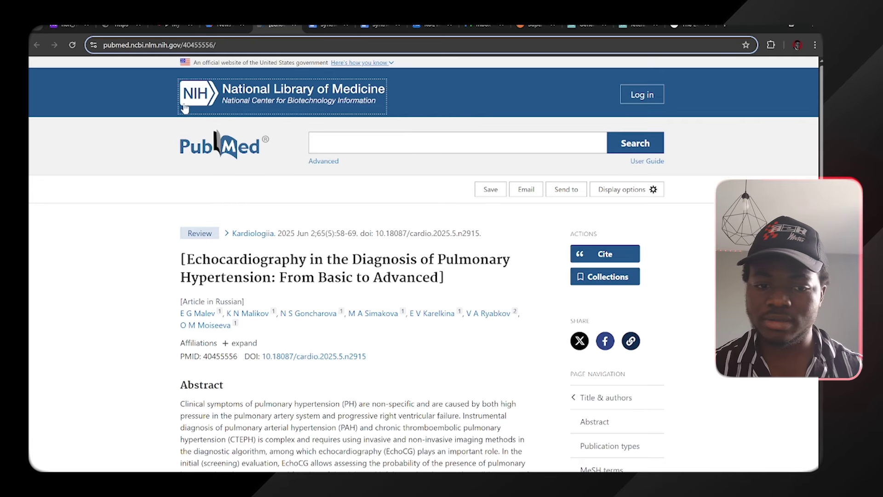
pyautogui.scroll(-10, 286, 399)
pyautogui.scroll(10, 285, 396)
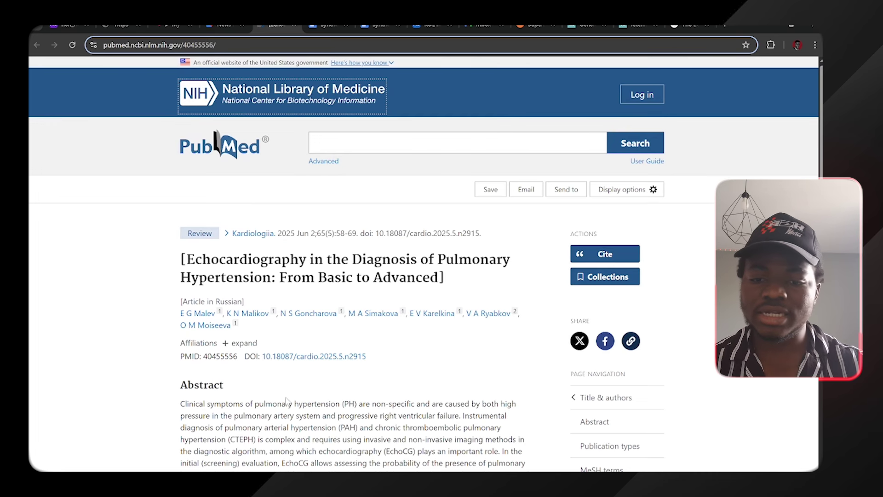
pyautogui.scroll(-5, 285, 400)
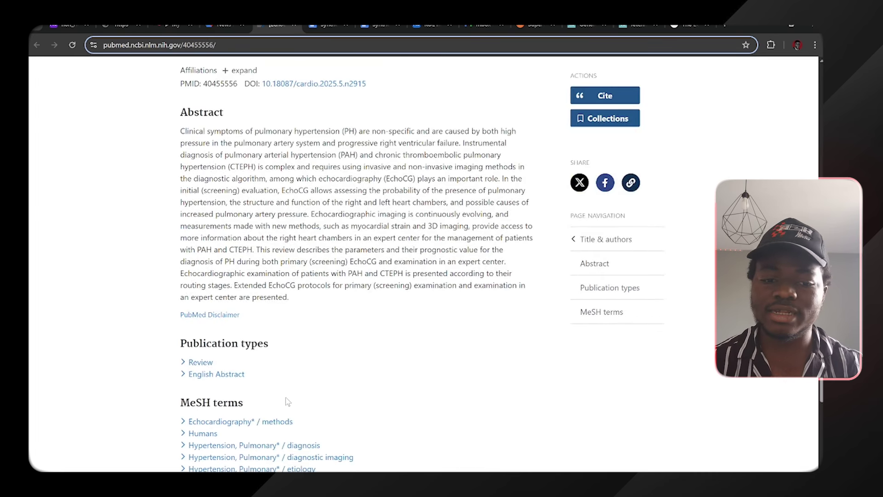
pyautogui.scroll(-5, 287, 402)
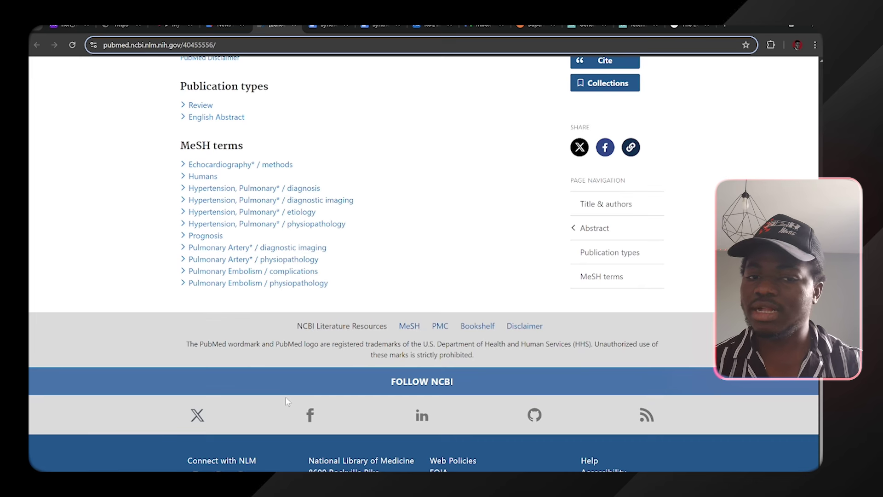
pyautogui.click(175, 25)
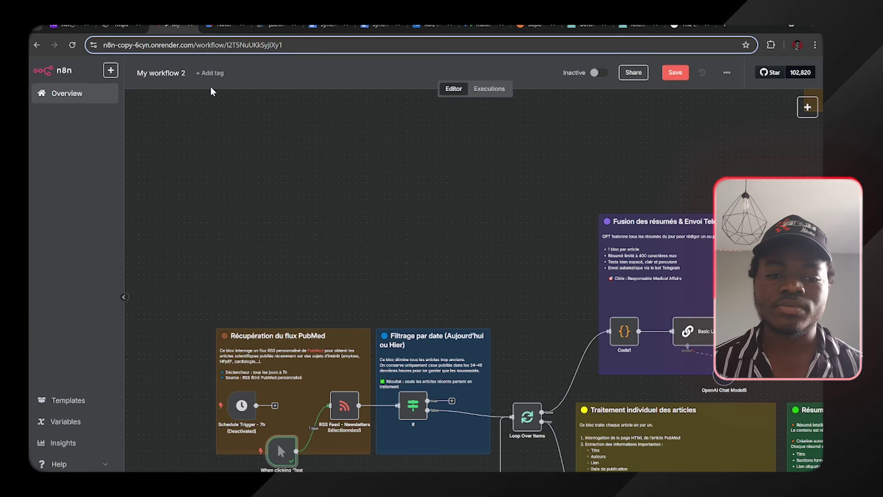
pyautogui.scroll(-3, 318, 239)
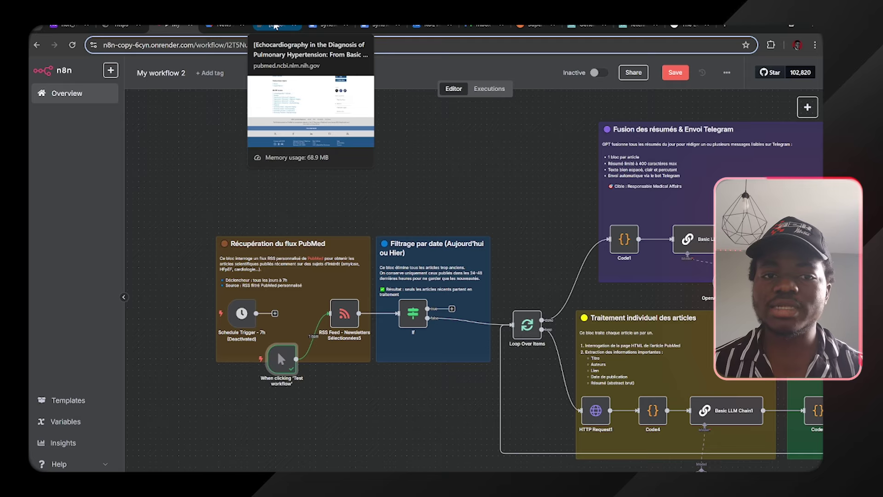
pyautogui.click(275, 26)
pyautogui.scroll(3, 343, 203)
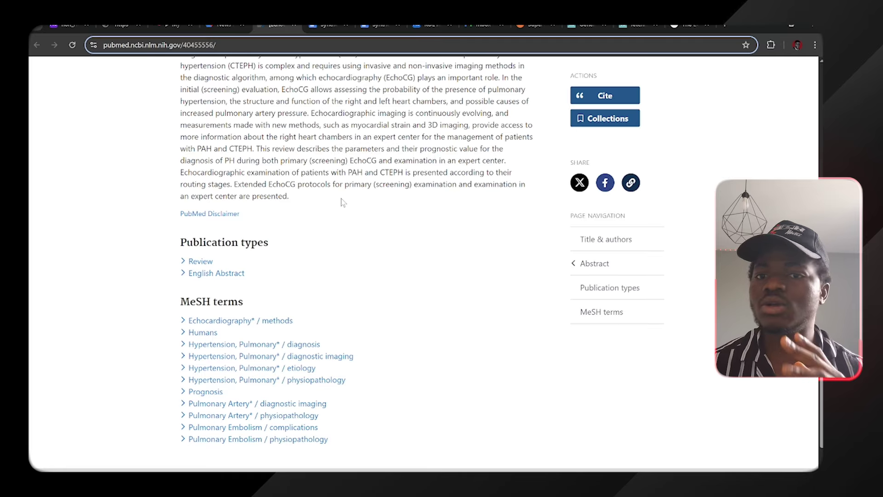
pyautogui.scroll(8, 342, 203)
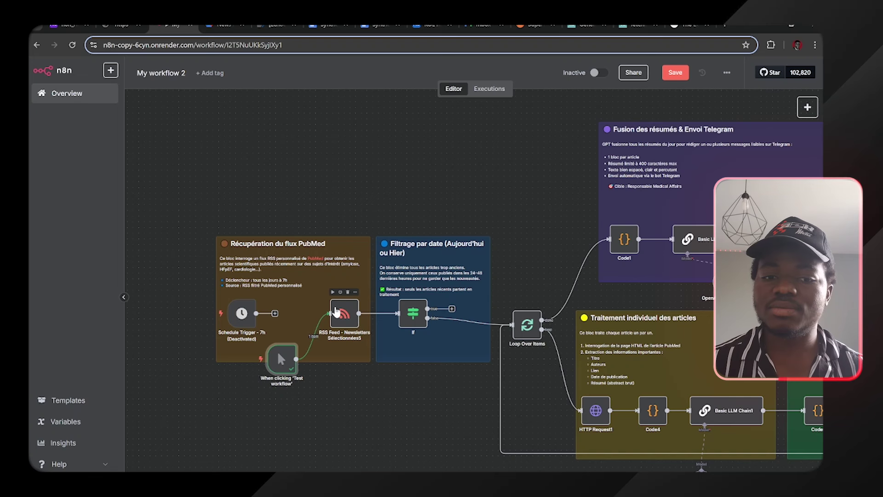
# Step: Inspect the PubMed feed URL in the RSS Feed - Newsletters Sélectionnées5 node of the workflow
pyautogui.doubleClick(335, 312)
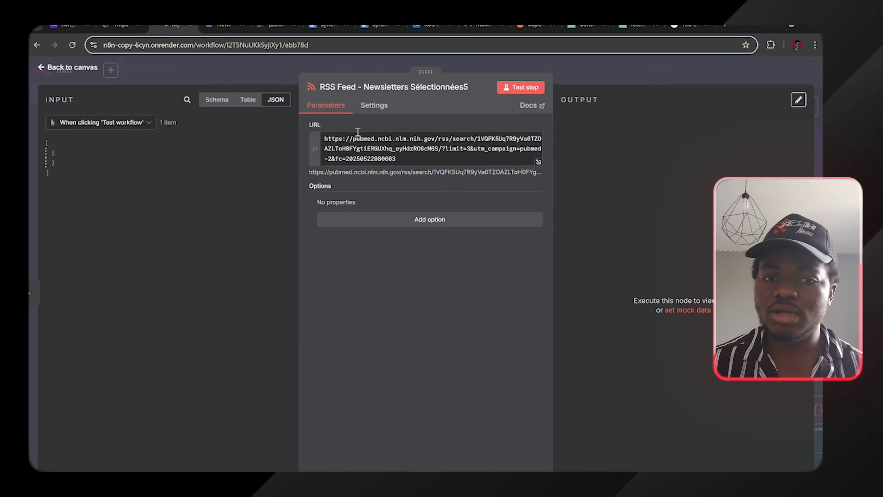
pyautogui.moveTo(353, 138); pyautogui.dragTo(428, 140)
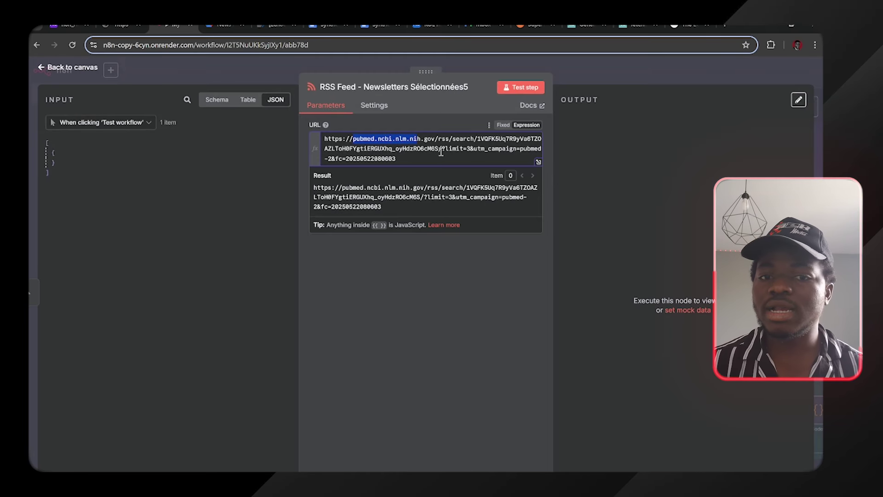
pyautogui.click(628, 77)
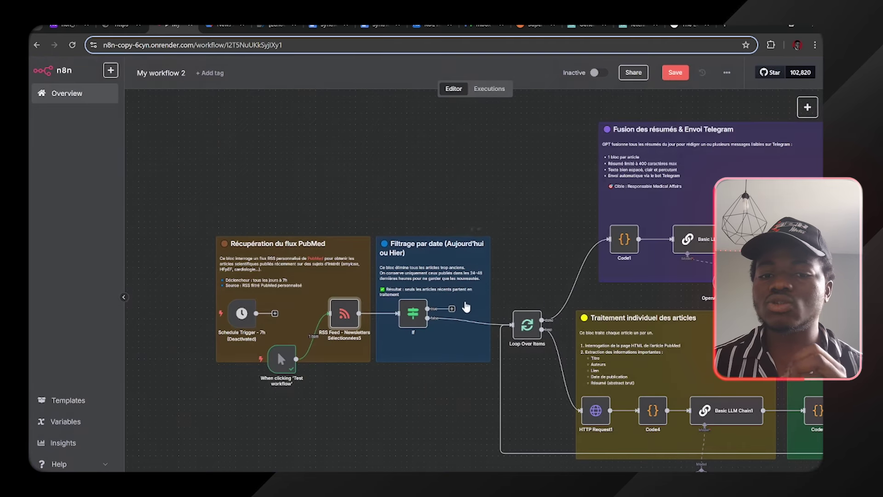
# Step: Try look-back values of 1 and 3 days in the If node's date condition and restore it to 2 days
pyautogui.hscroll(2, 445, 384)
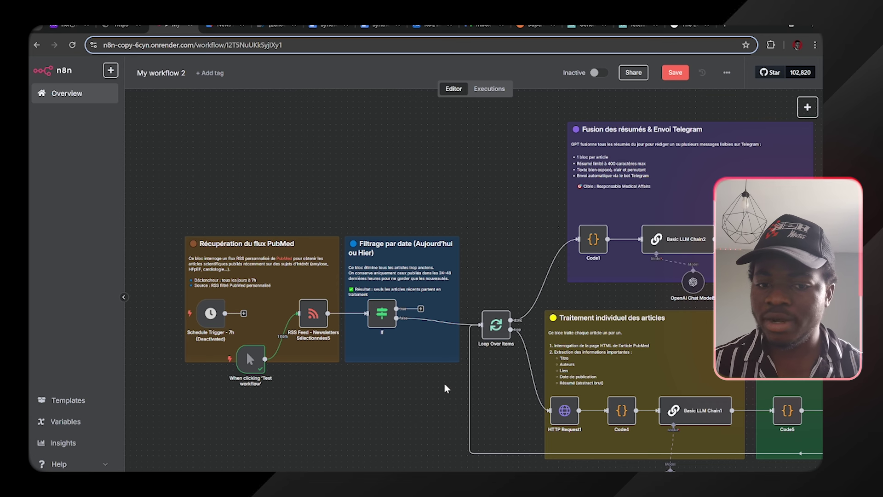
pyautogui.hscroll(2, 392, 379)
pyautogui.scroll(1, 392, 379)
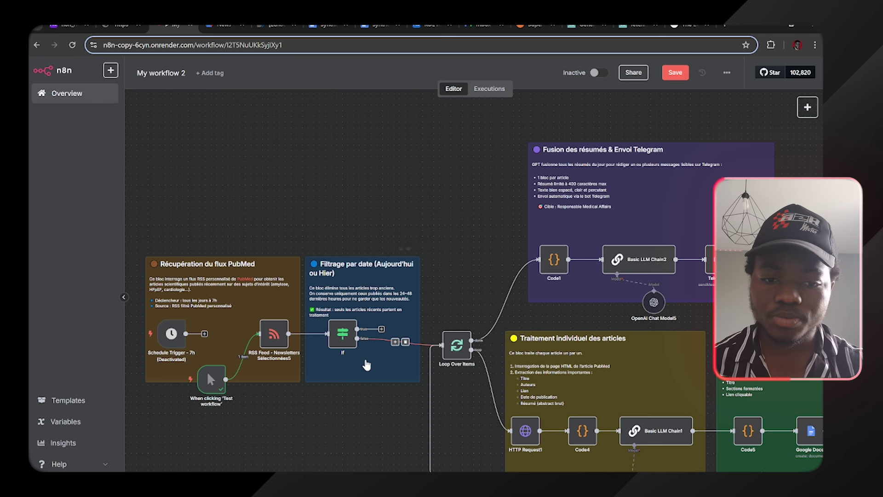
pyautogui.doubleClick(366, 361)
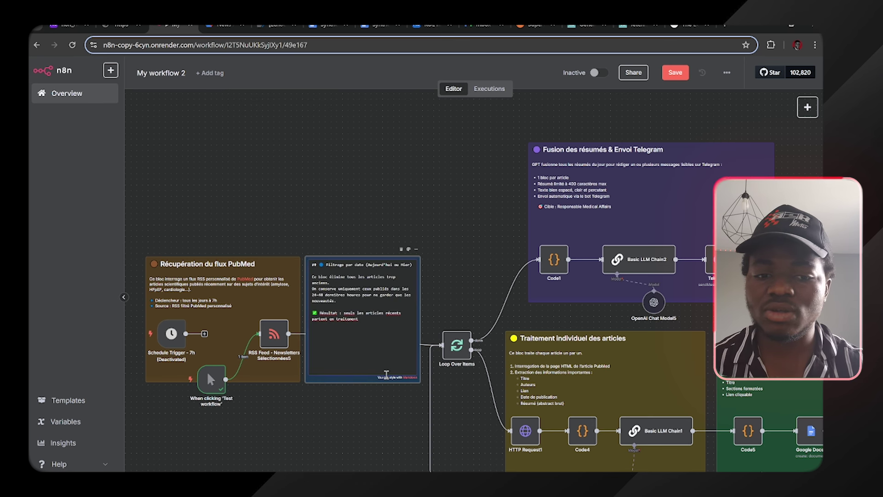
pyautogui.click(374, 415)
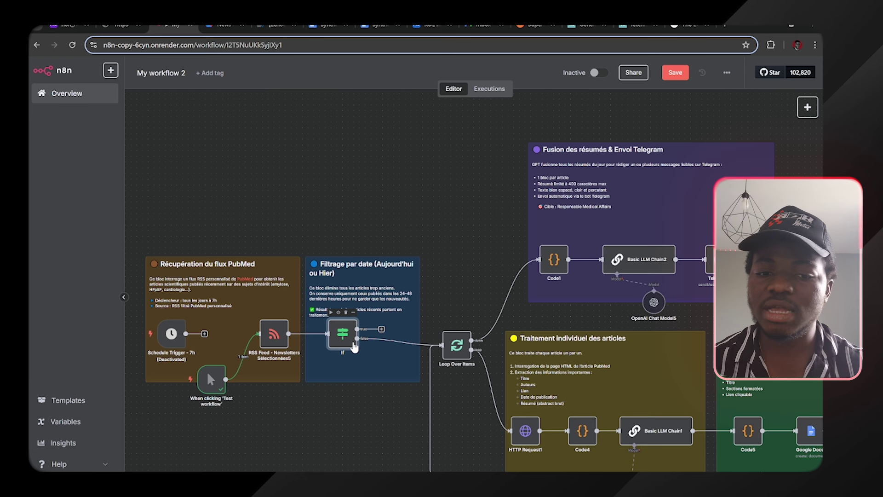
pyautogui.doubleClick(352, 345)
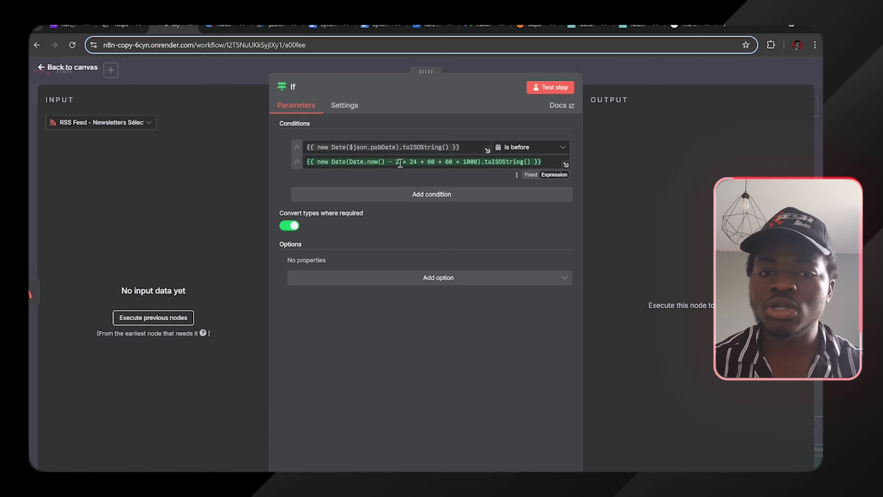
pyautogui.click(400, 162)
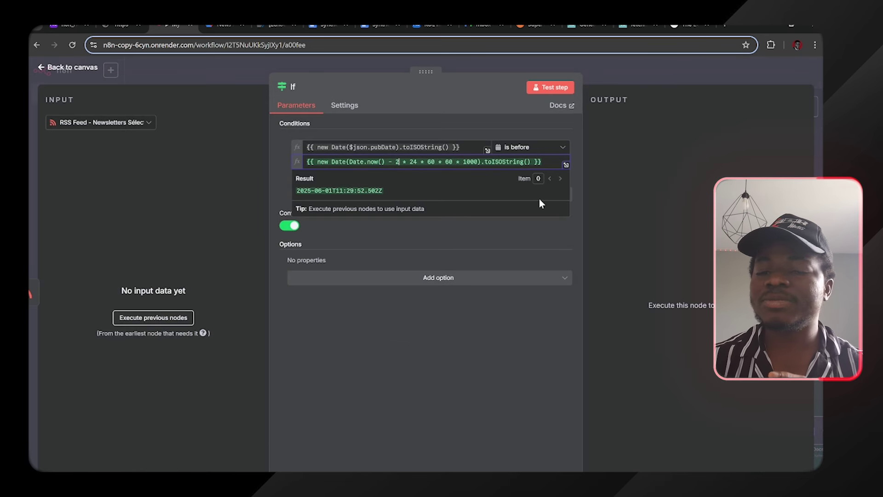
pyautogui.press('BackSpace')
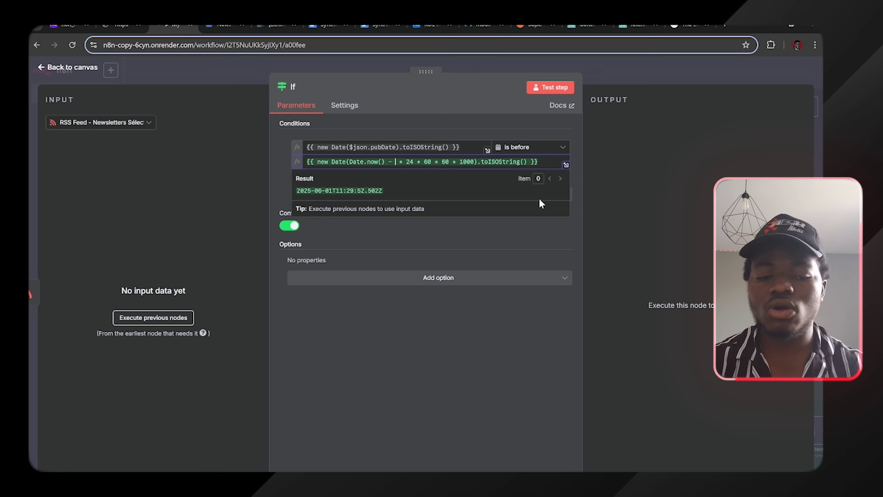
pyautogui.write('13')
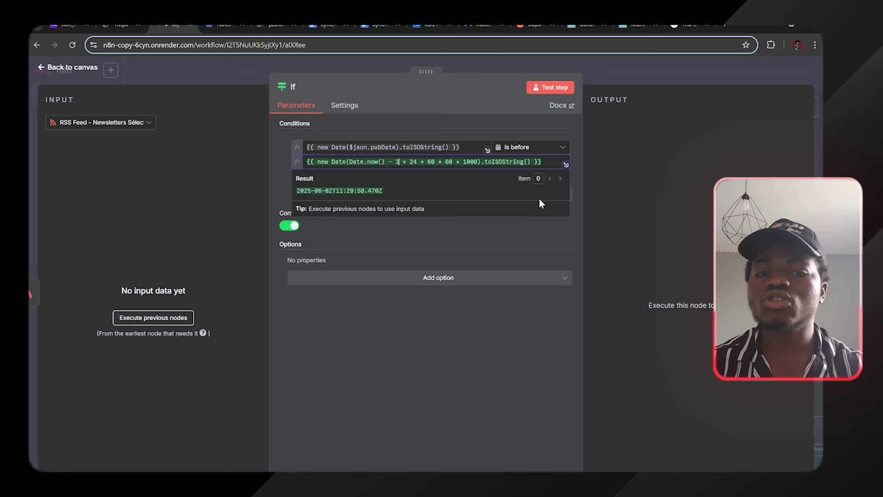
pyautogui.press('BackSpace')
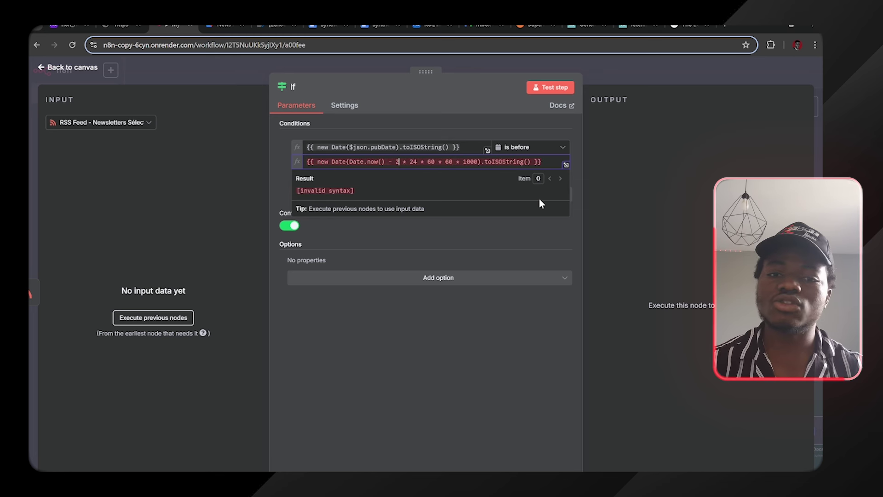
pyautogui.write('2')
pyautogui.click(704, 73)
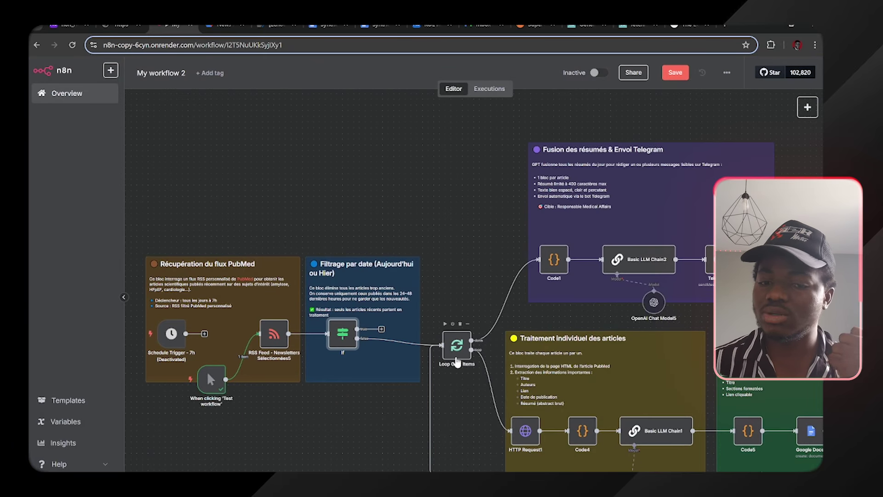
# Step: Run a test of the workflow from the manual trigger in the PubMed block
pyautogui.moveTo(209, 379)
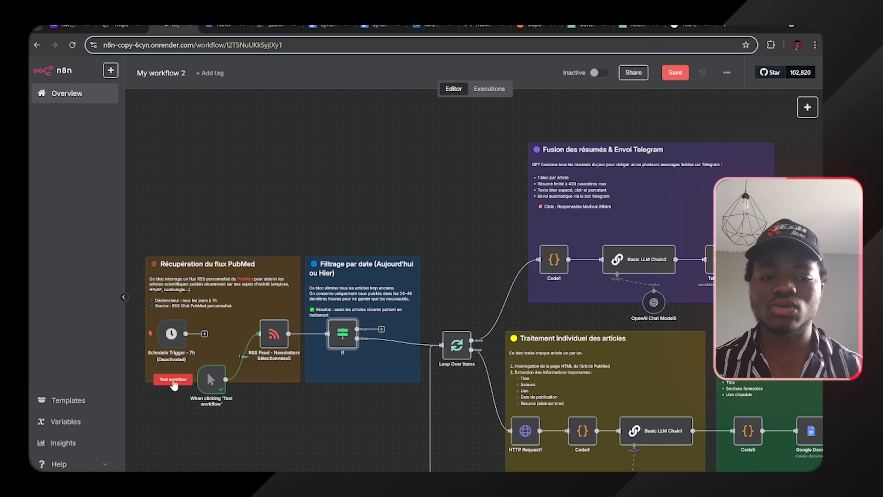
pyautogui.click(174, 380)
# Step: Follow the execution from the PubMed feed through the date filter and loop into the Traitement individuel des articles block
pyautogui.hscroll(3, 334, 427)
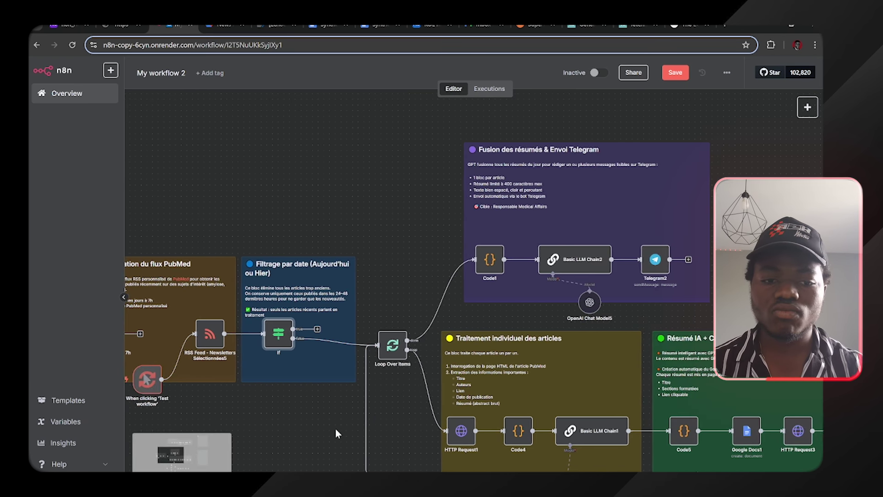
pyautogui.hscroll(1, 334, 433)
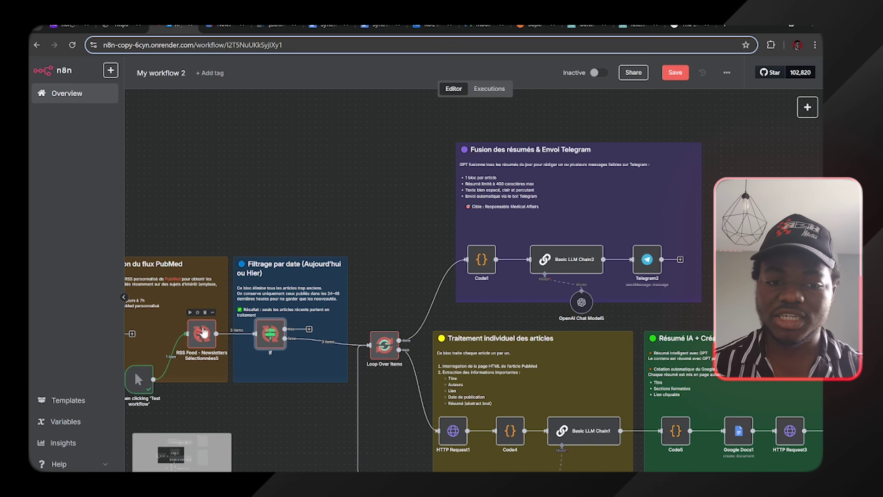
pyautogui.hscroll(2, 290, 341)
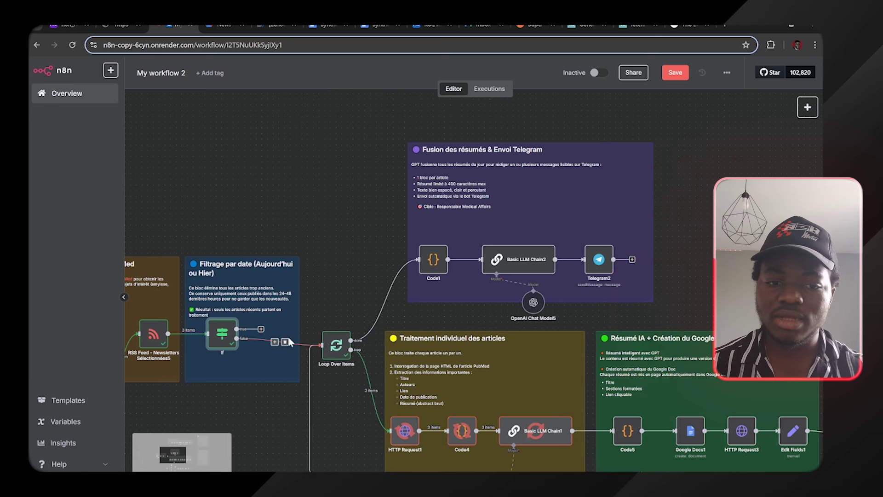
pyautogui.hscroll(2, 286, 373)
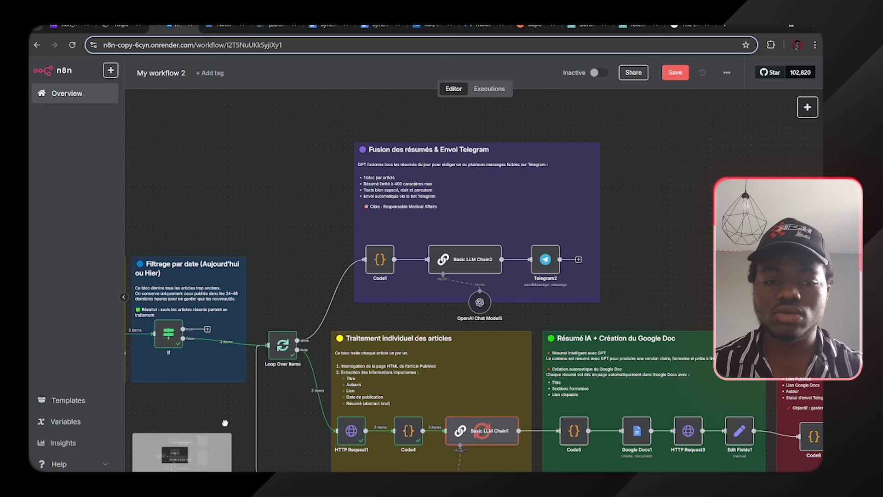
pyautogui.scroll(5, 225, 422)
pyautogui.hscroll(10, 384, 444)
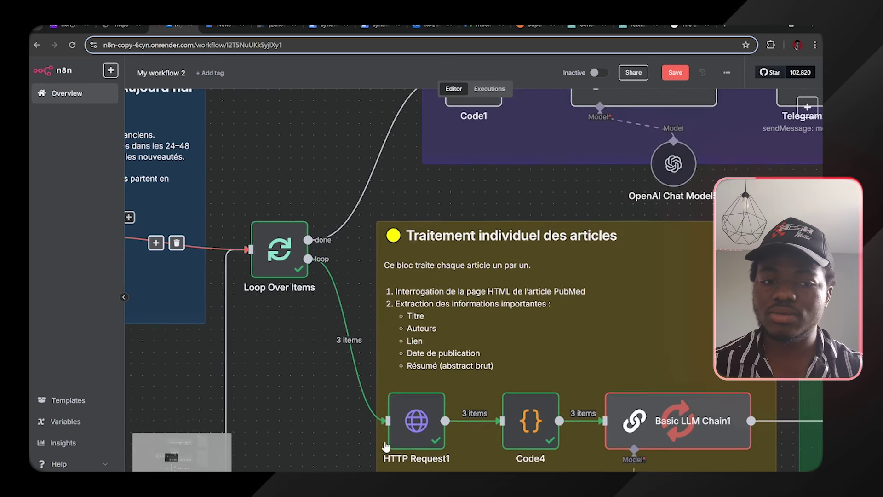
pyautogui.hscroll(2, 385, 445)
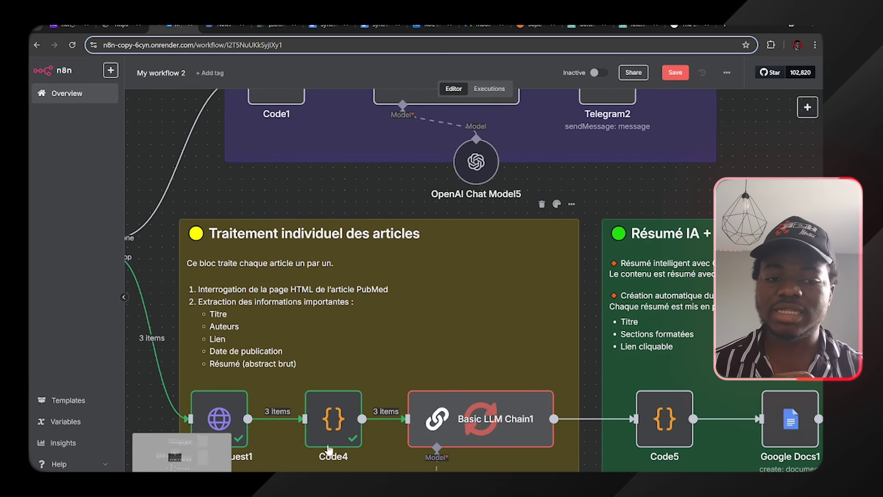
pyautogui.scroll(-3, 339, 202)
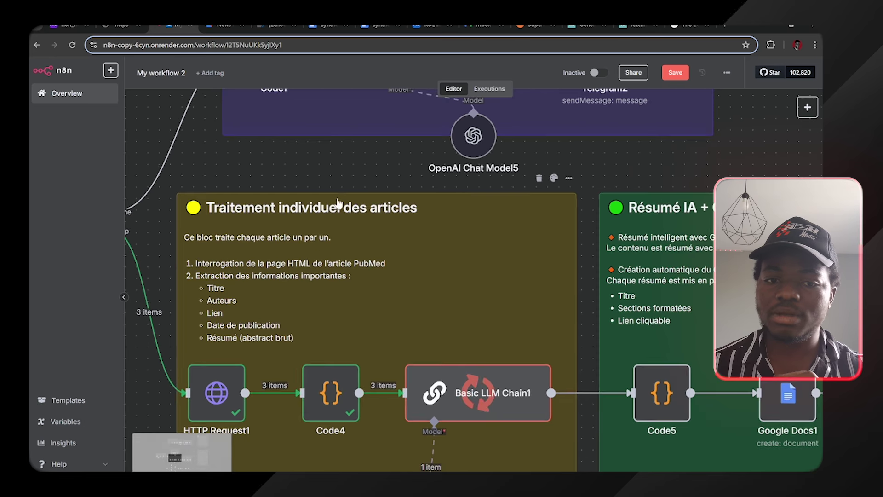
pyautogui.hscroll(4, 447, 316)
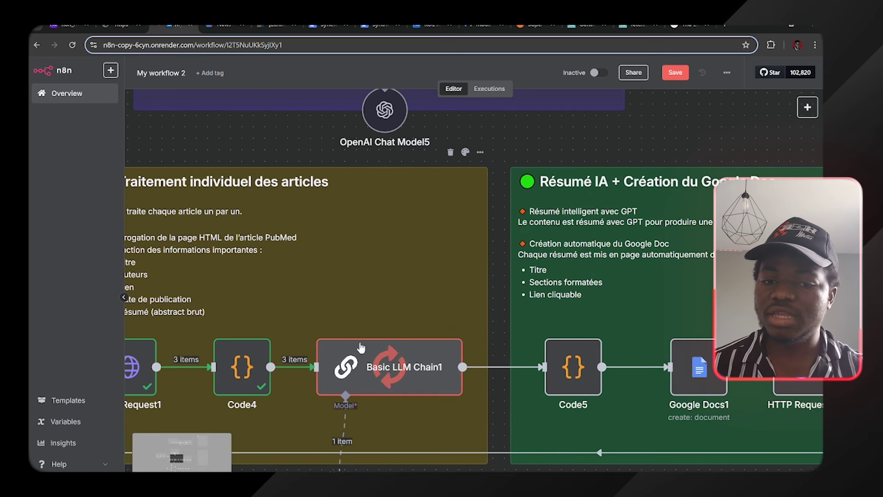
# Step: Switch to the News Agent Medical affairs folder in Google Drive and read through the Synthèse PubMed - 02 Jun 2025 document
pyautogui.hscroll(2, 329, 401)
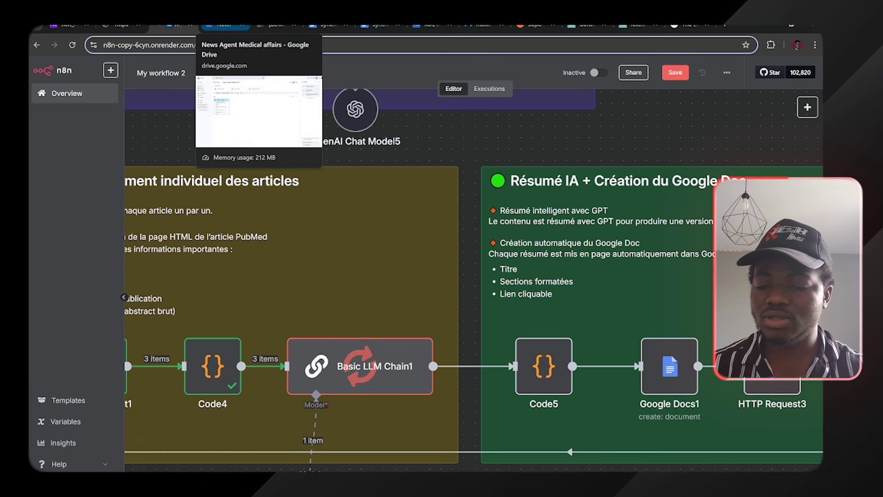
pyautogui.click(276, 25)
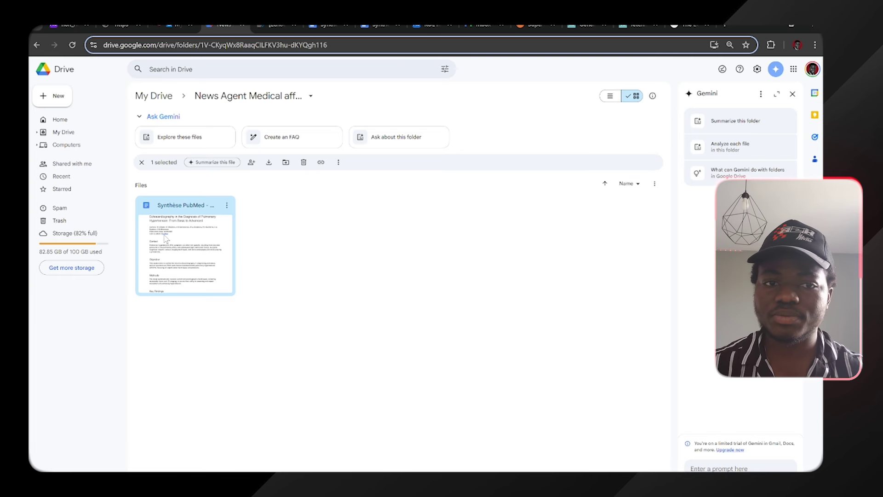
pyautogui.doubleClick(166, 238)
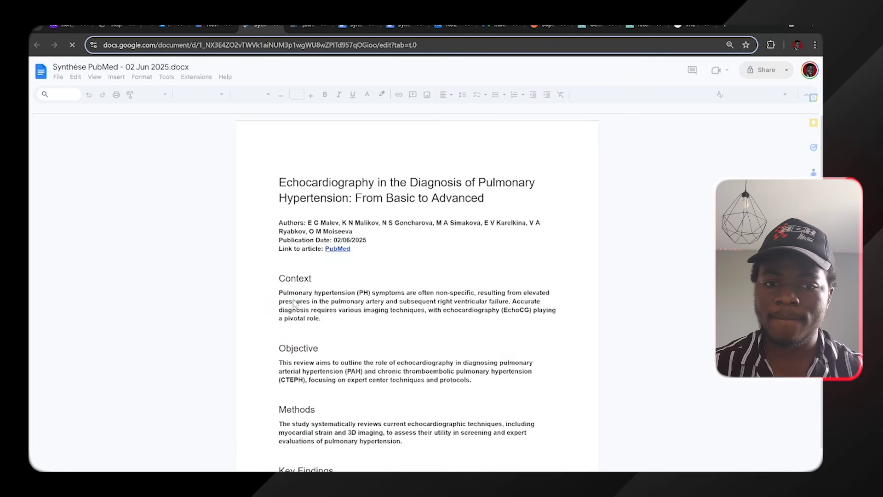
pyautogui.scroll(-7, 295, 303)
pyautogui.scroll(-4, 294, 303)
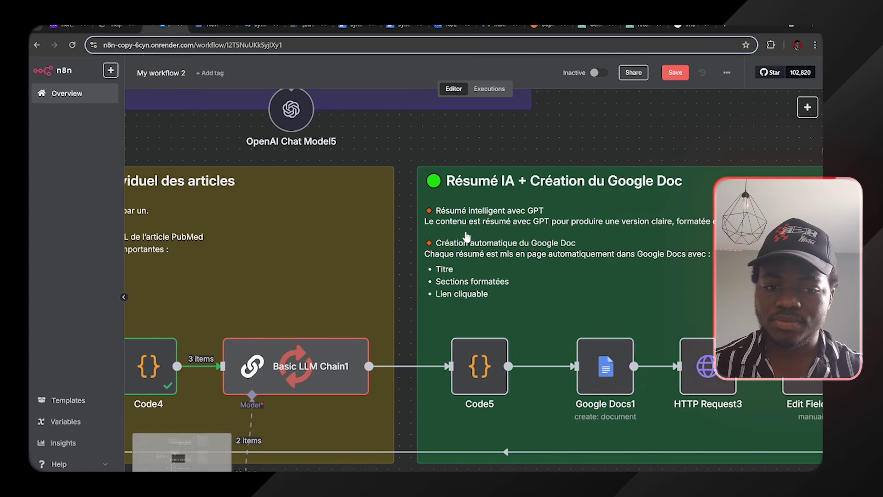
# Step: Return to the n8n workflow and follow the execution through the Résumé IA + Création du Google Doc block towards the archiving block
pyautogui.hscroll(3, 460, 341)
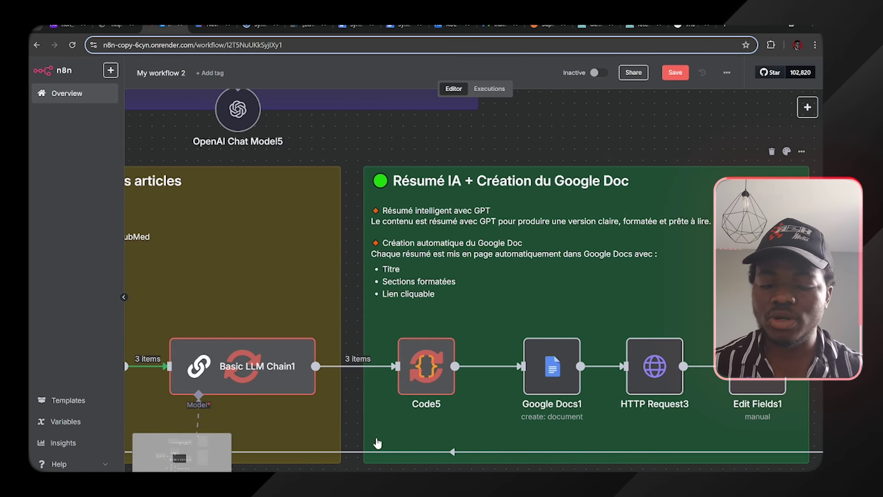
pyautogui.hscroll(3, 377, 443)
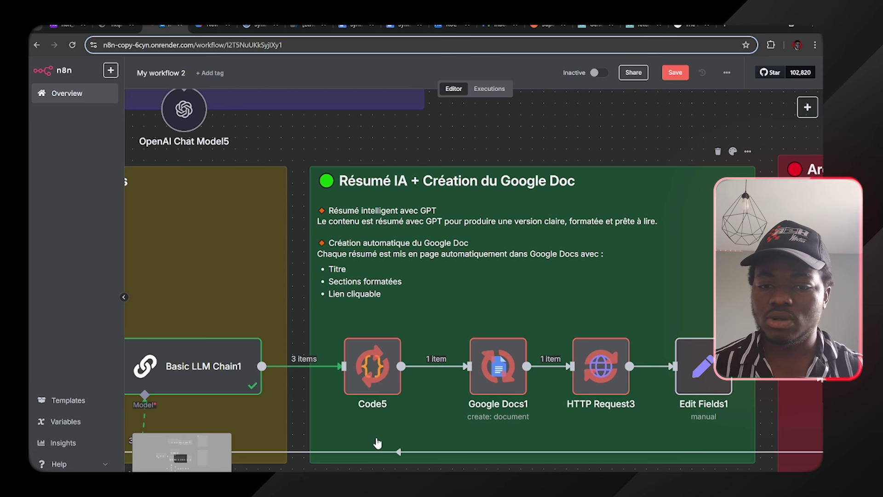
pyautogui.hscroll(2, 377, 443)
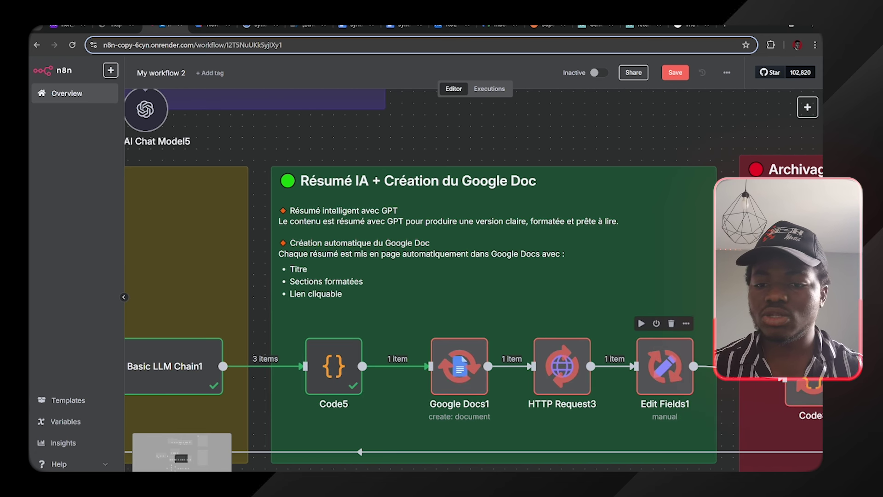
pyautogui.hscroll(8, 640, 344)
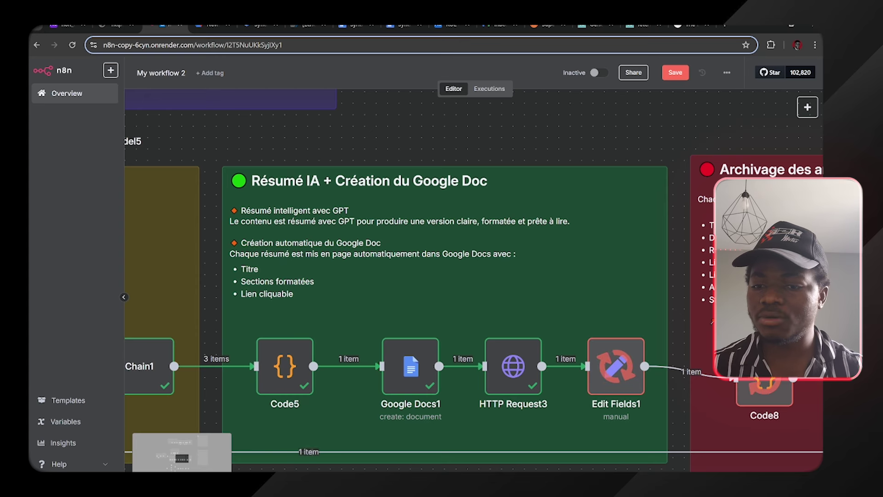
pyautogui.hscroll(9, 638, 344)
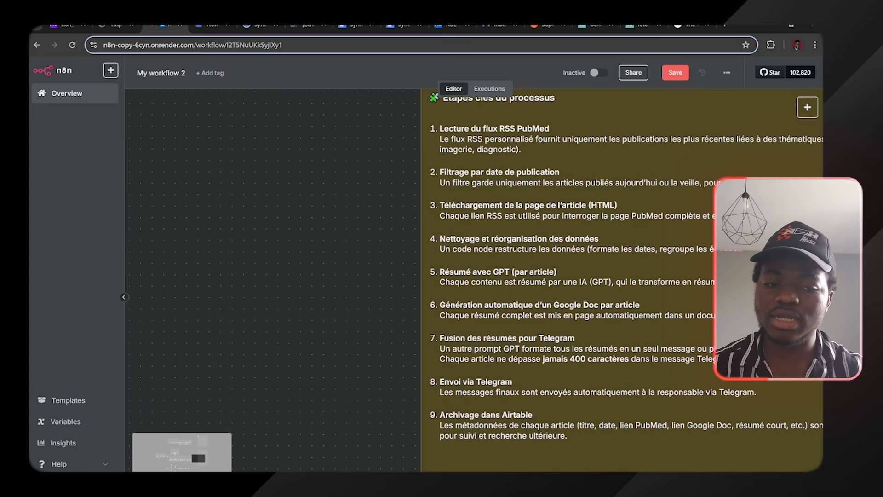
# Step: Review the Étapes clés du processus note, then fit the whole canvas in view to examine all workflow blocks
pyautogui.hscroll(4, 197, 443)
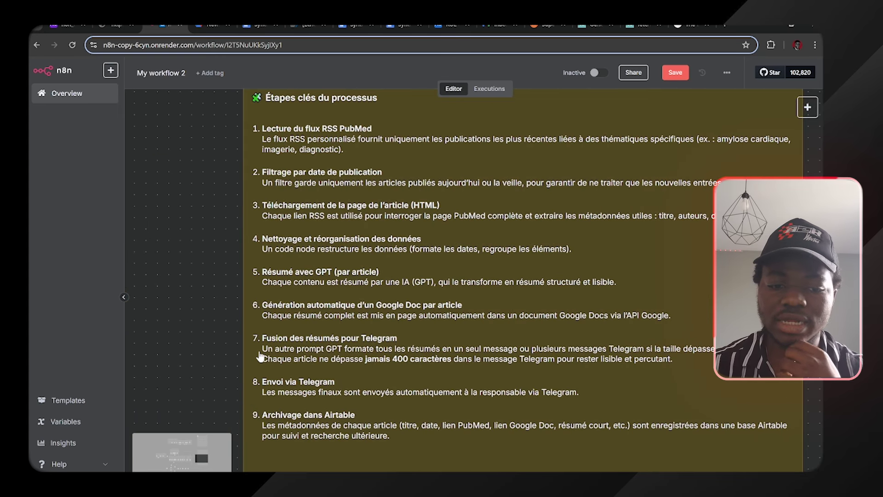
pyautogui.hscroll(6, 260, 357)
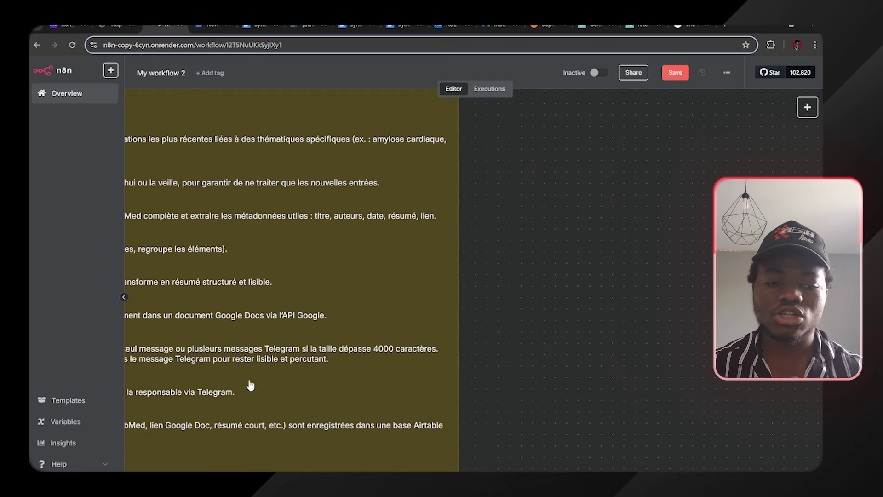
pyautogui.hscroll(4, 251, 385)
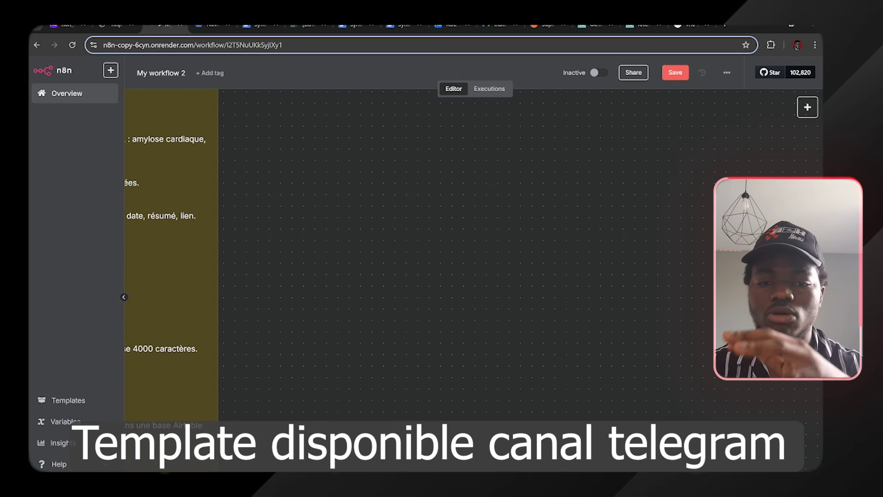
pyautogui.press('1')
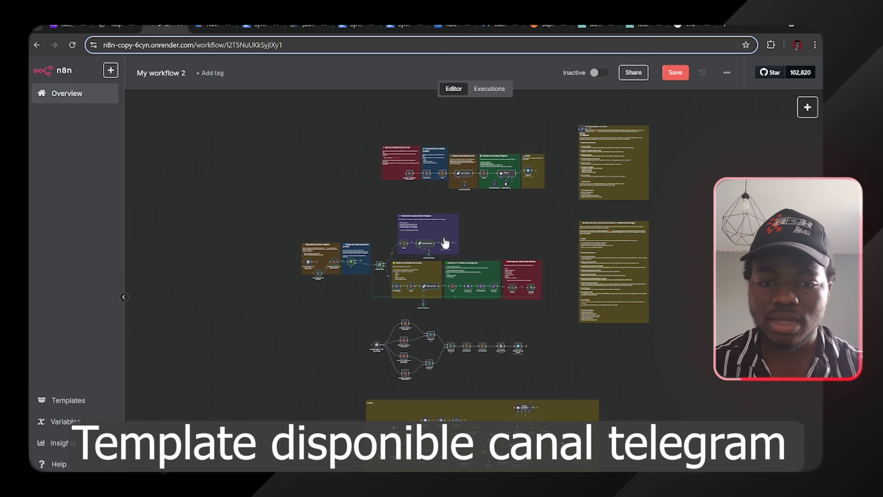
pyautogui.scroll(2, 444, 242)
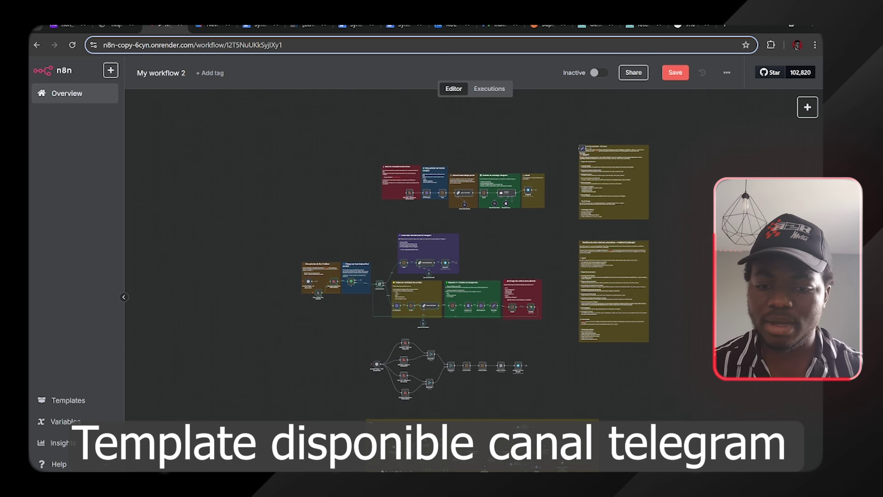
# Step: Switch to Telegram and examine Article 1's title, publication date, summary and action in the n8n guy bot's new message
pyautogui.hotkey('alt', 'Tab')
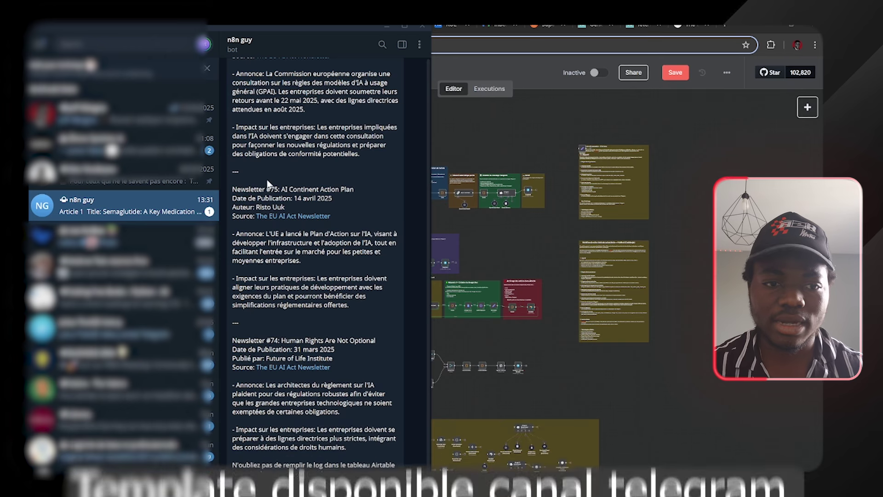
pyautogui.scroll(-10, 282, 226)
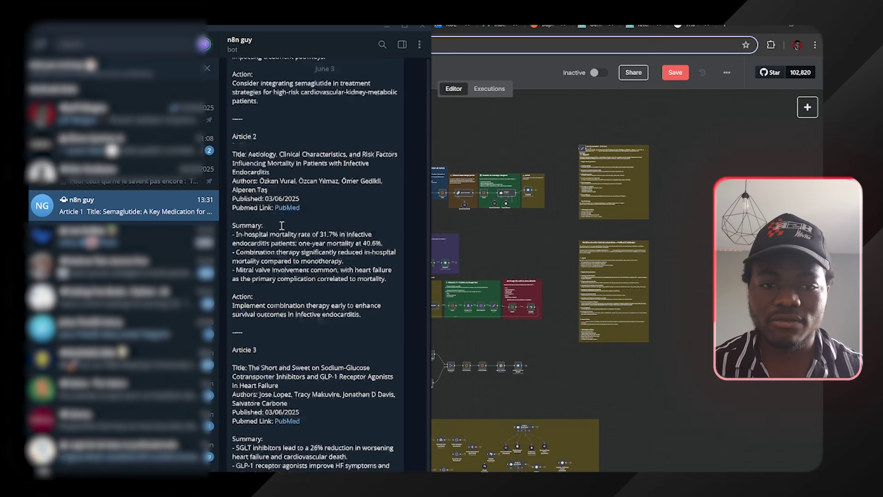
pyautogui.scroll(5, 282, 226)
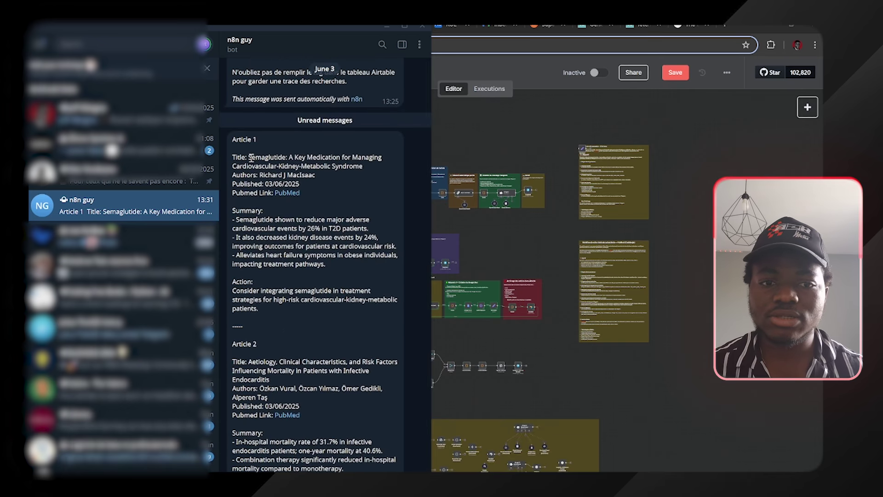
pyautogui.moveTo(248, 158); pyautogui.dragTo(382, 161)
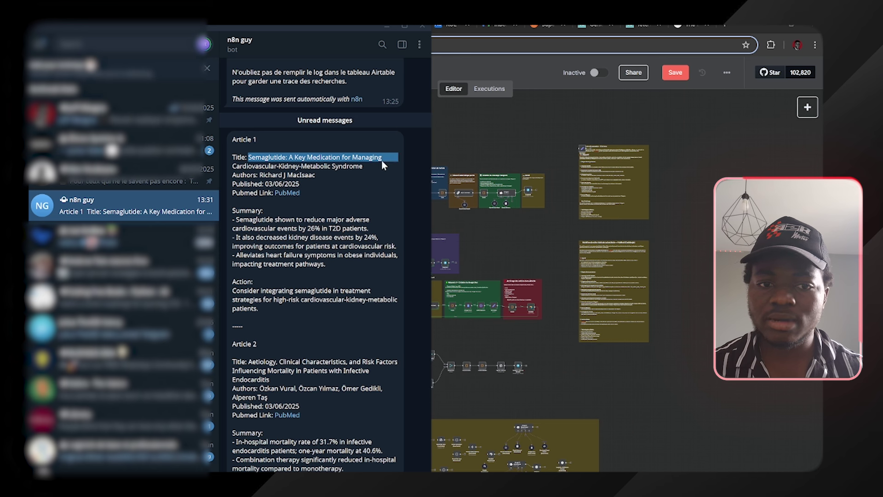
pyautogui.moveTo(262, 184); pyautogui.dragTo(310, 184)
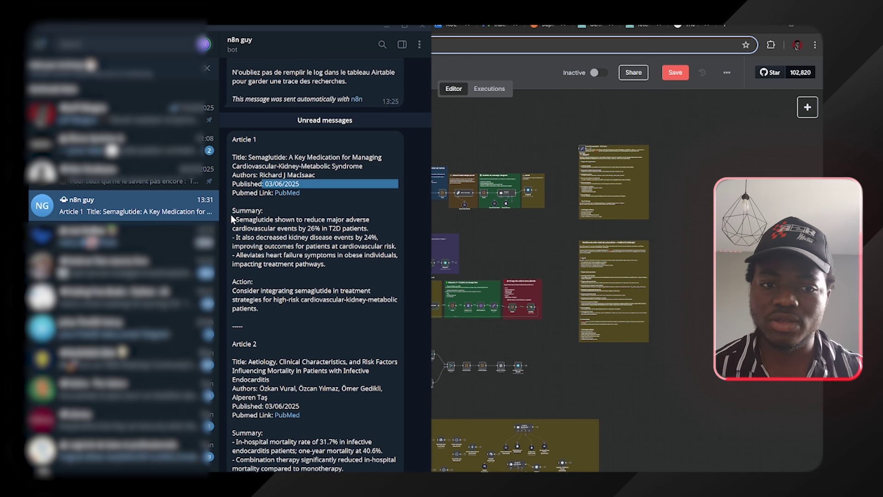
pyautogui.moveTo(233, 215); pyautogui.dragTo(328, 263)
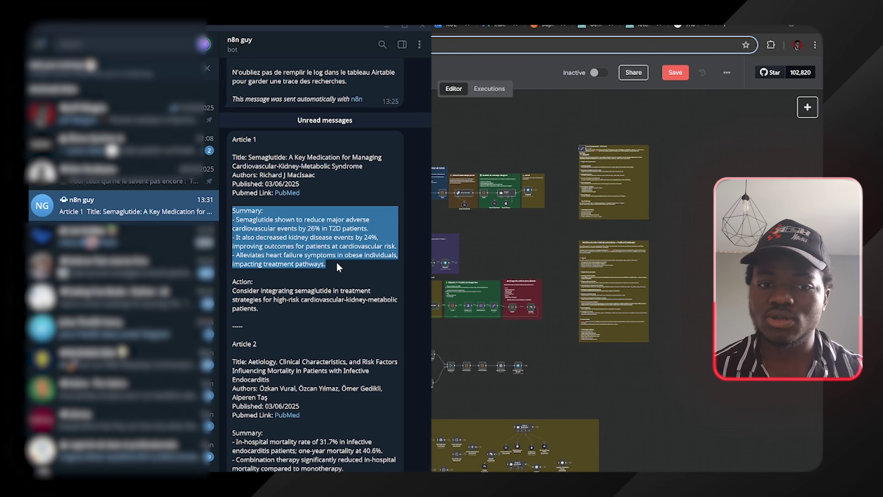
pyautogui.moveTo(241, 292); pyautogui.dragTo(233, 283)
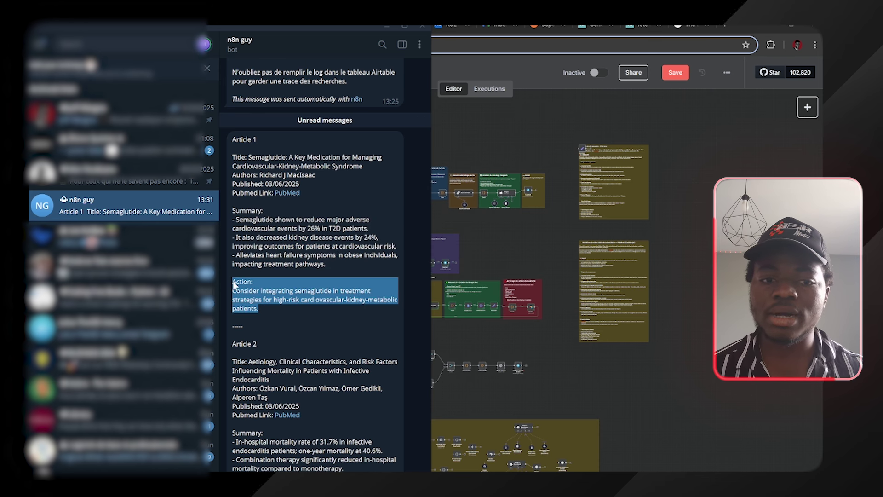
# Step: Read the Article 2 and Article 3 entries in the bot's Telegram message, including their titles and summaries
pyautogui.scroll(-4, 279, 314)
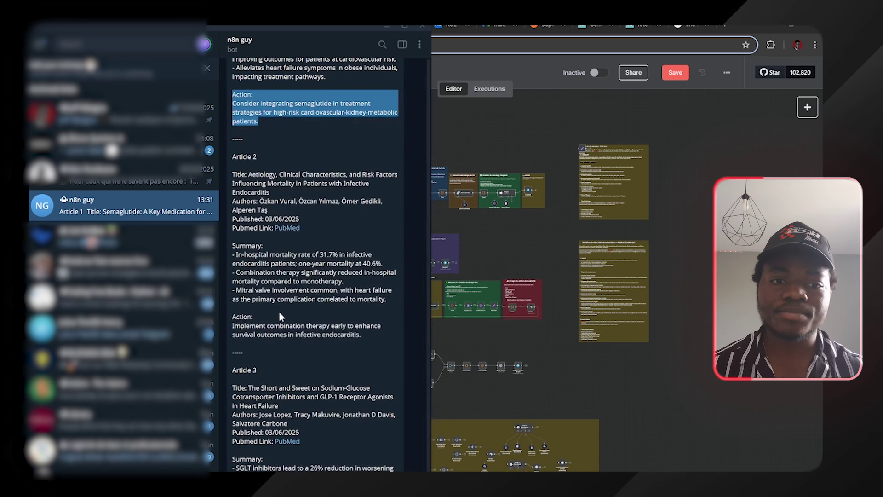
pyautogui.moveTo(236, 176); pyautogui.dragTo(301, 209)
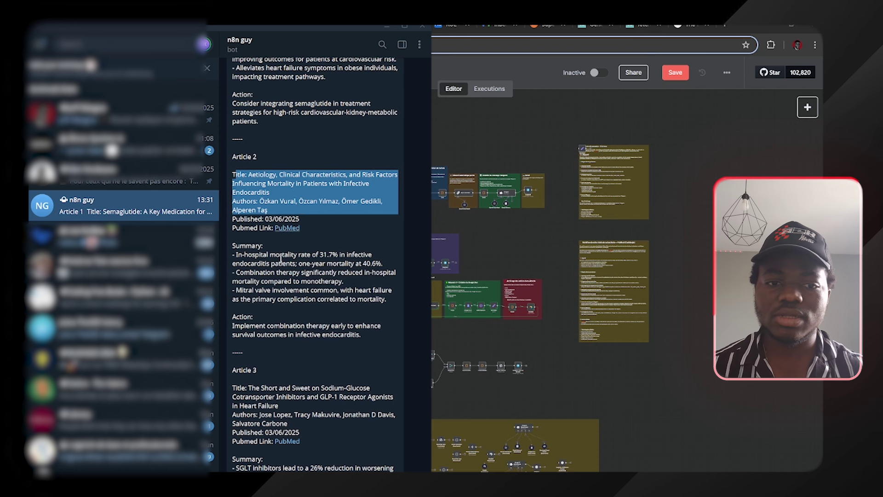
pyautogui.click(256, 283)
pyautogui.moveTo(239, 261); pyautogui.dragTo(332, 307)
pyautogui.scroll(-2, 331, 309)
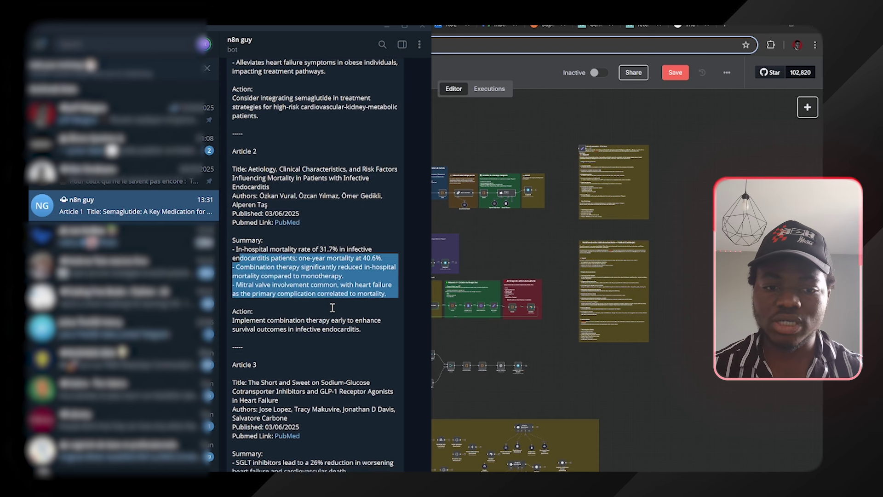
pyautogui.moveTo(254, 296); pyautogui.dragTo(315, 353)
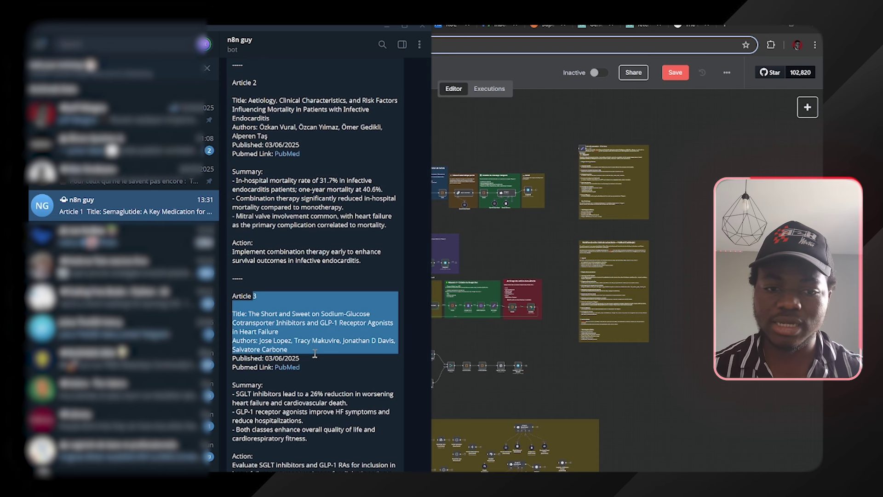
pyautogui.click(311, 388)
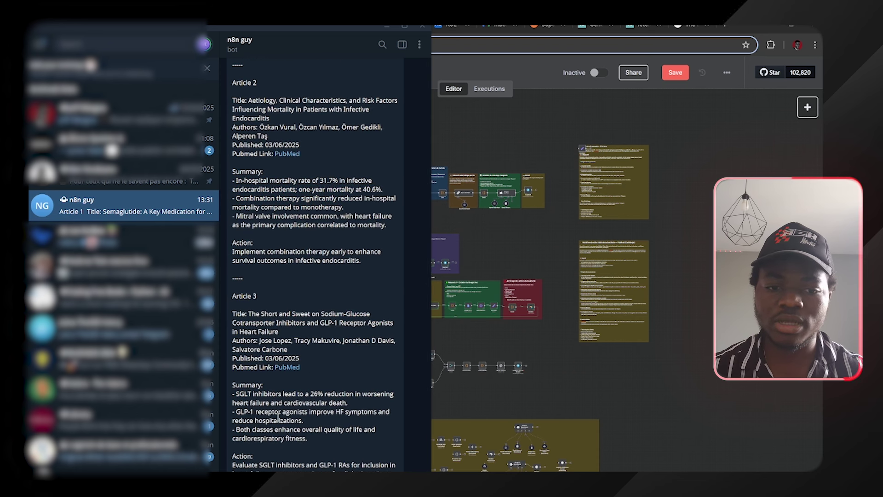
# Step: Open Article 3's PubMed link from the Telegram message and skim the article's abstract page
pyautogui.click(291, 367)
pyautogui.click(284, 340)
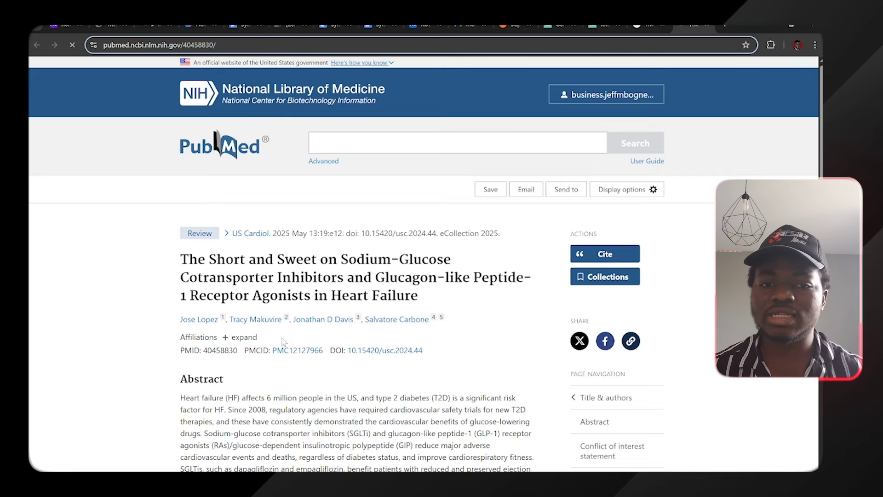
pyautogui.scroll(-5, 357, 309)
pyautogui.scroll(2, 357, 309)
pyautogui.scroll(5, 357, 309)
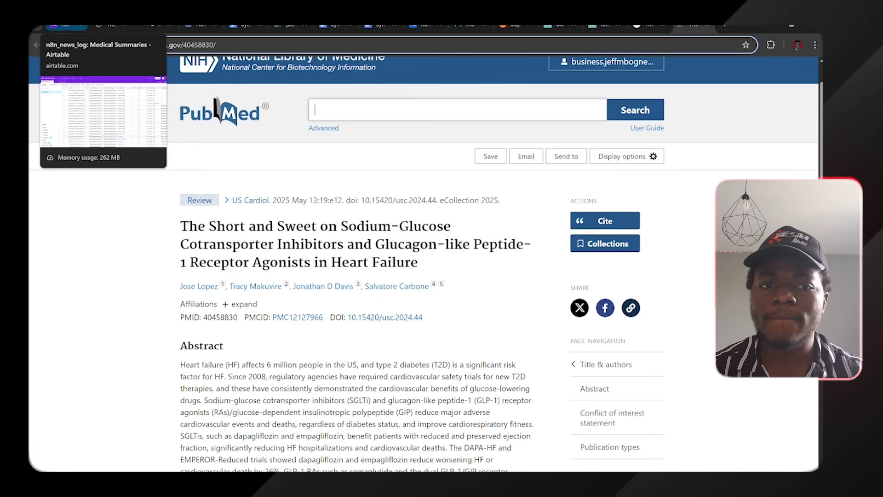
# Step: Open the infective endocarditis summary document from the News Agent Medical affairs Drive folder and review its sections from Context to Clinical Implications
pyautogui.click(201, 25)
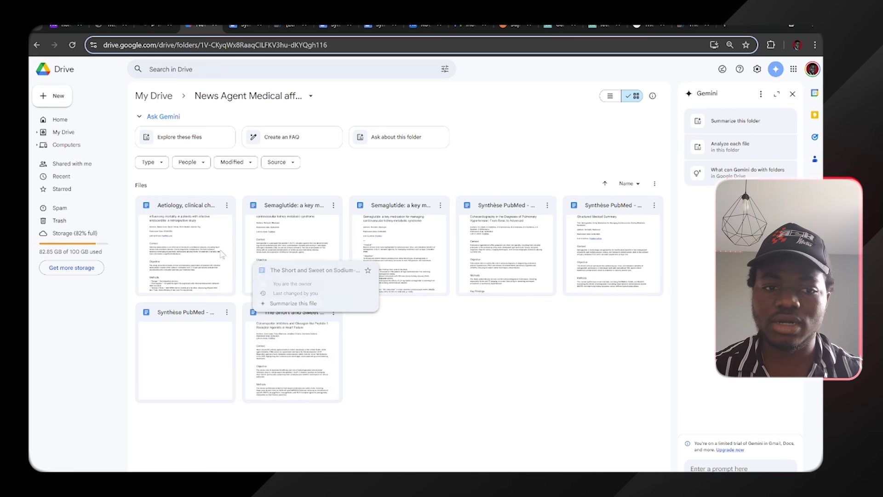
pyautogui.doubleClick(200, 230)
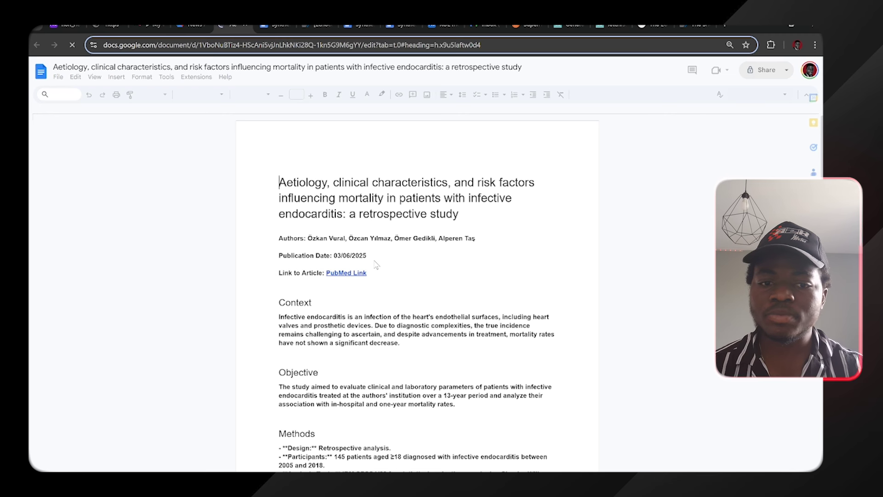
pyautogui.scroll(-3, 376, 263)
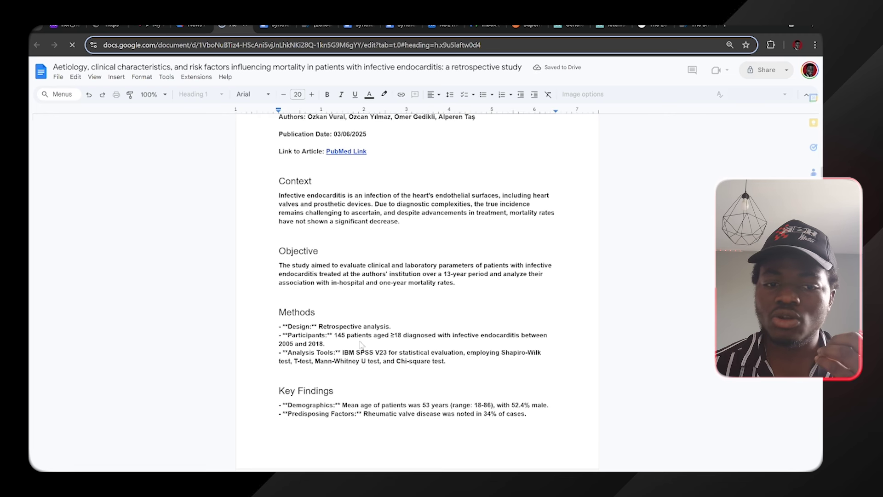
pyautogui.scroll(-1, 362, 361)
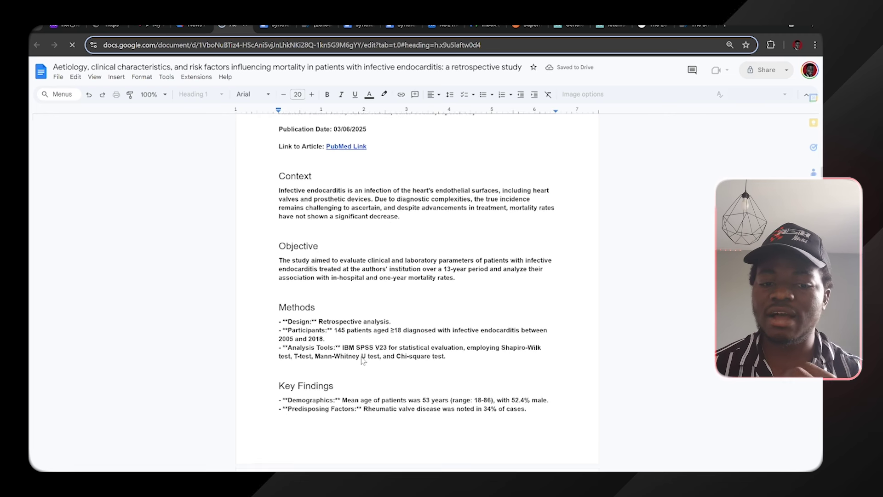
pyautogui.scroll(-2, 362, 357)
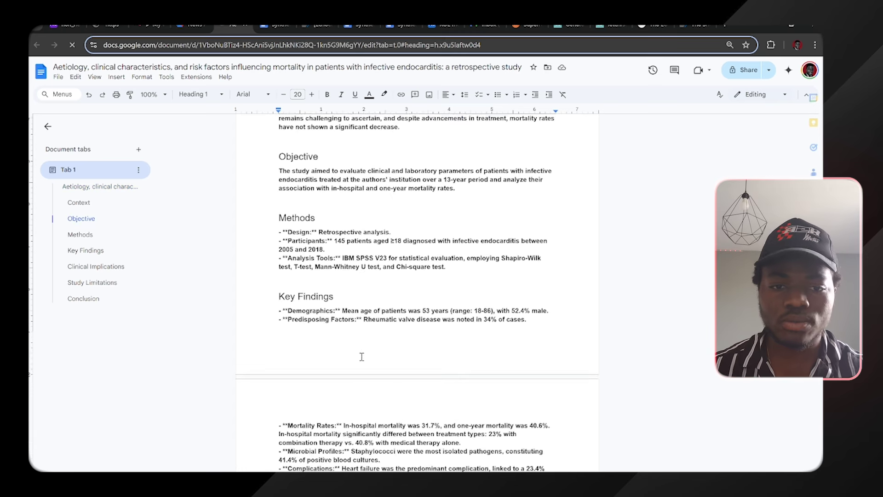
pyautogui.moveTo(311, 301); pyautogui.dragTo(263, 309)
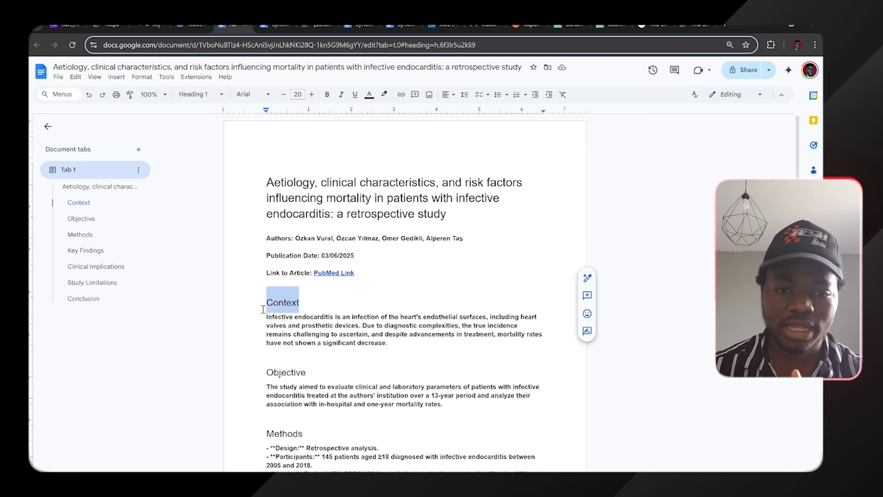
pyautogui.click(292, 389)
pyautogui.scroll(-15, 297, 413)
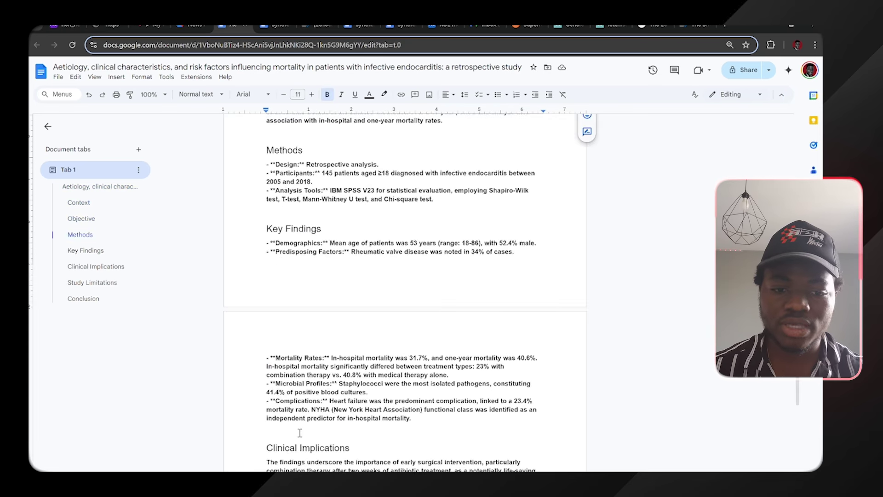
# Step: Review the infective endocarditis summary again from its title, publication date and PubMed link through to the Conclusion
pyautogui.scroll(15, 299, 433)
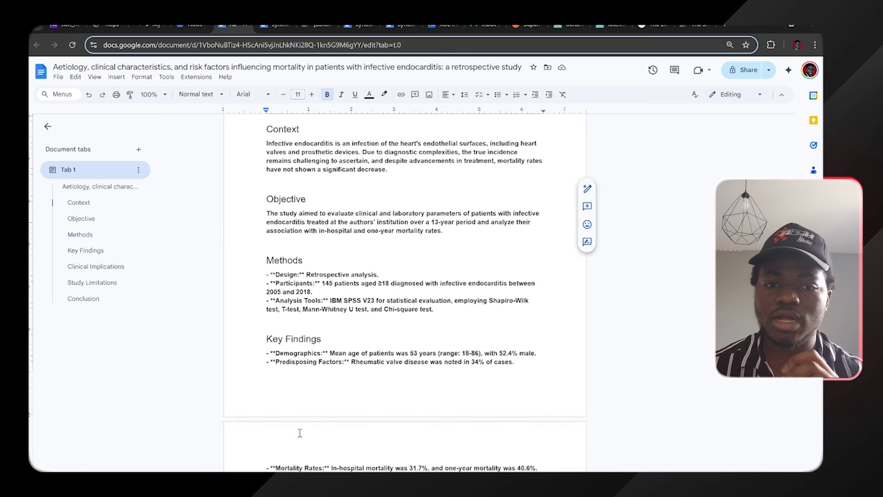
pyautogui.scroll(-3, 325, 313)
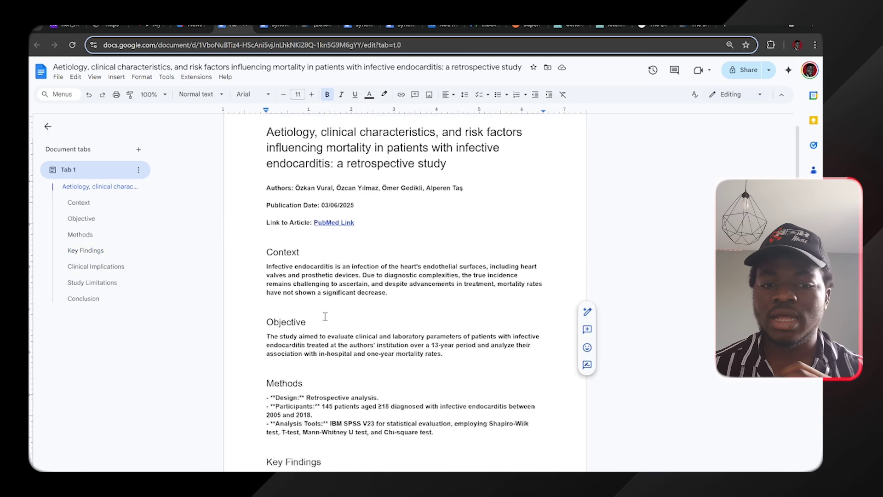
pyautogui.scroll(2, 325, 316)
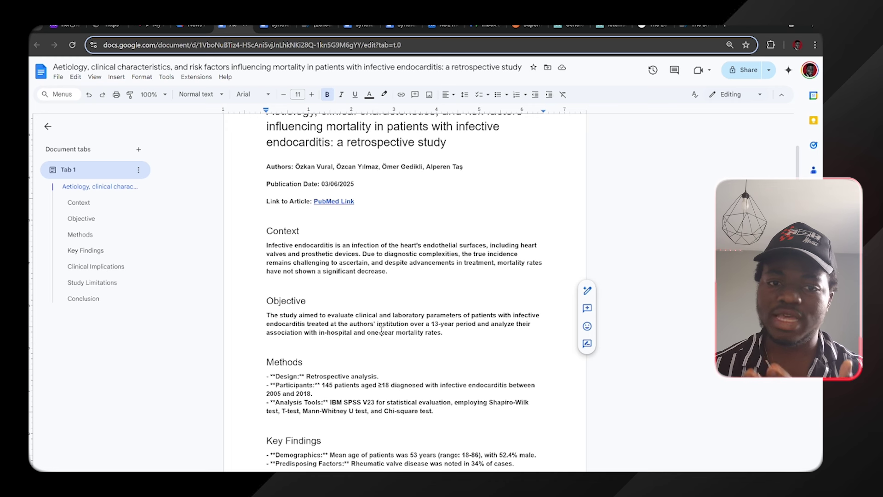
pyautogui.scroll(2, 381, 331)
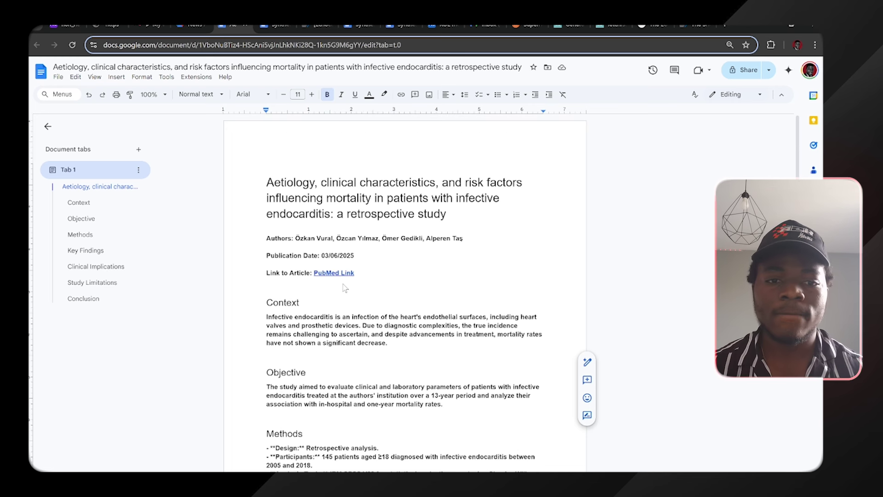
pyautogui.scroll(-12, 344, 287)
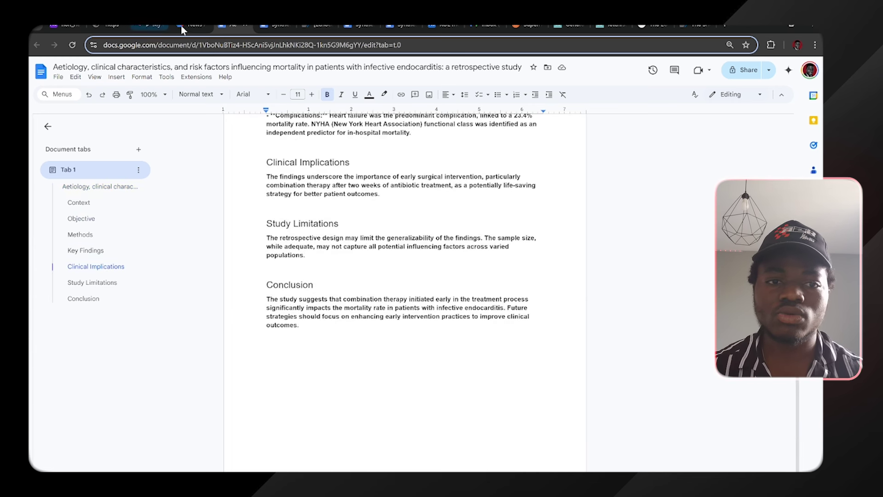
# Step: Switch to the "Synthèse PubMed - 02 Jun 2025.docx" document and skim its echocardiography, aortic valve stenosis and HOSTA CHF article summaries
pyautogui.click(182, 28)
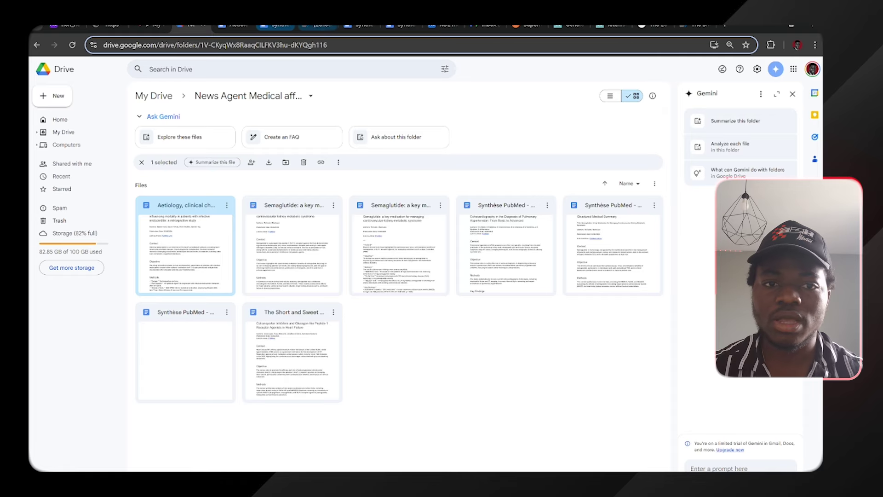
pyautogui.click(275, 25)
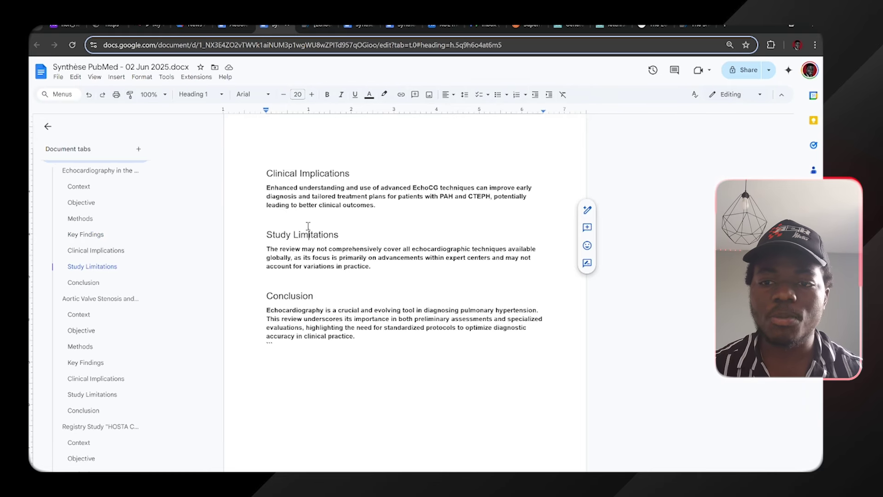
pyautogui.scroll(9, 478, 262)
pyautogui.scroll(3, 482, 266)
pyautogui.scroll(-9, 482, 266)
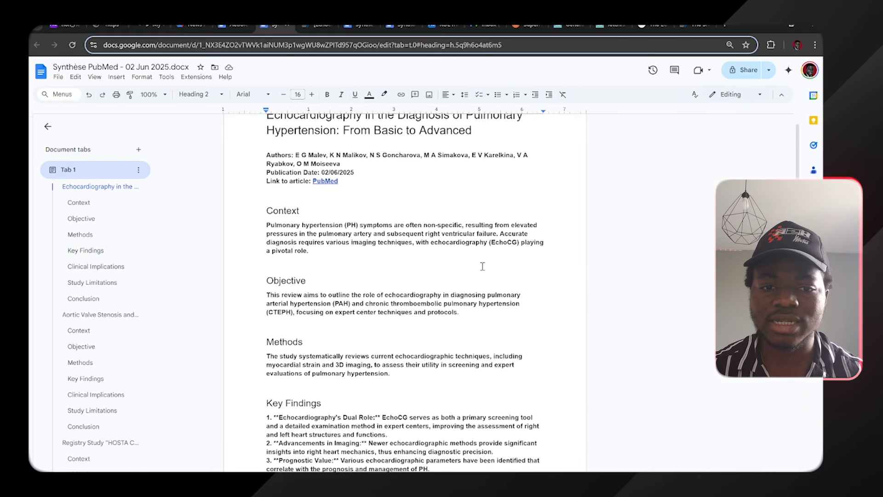
pyautogui.scroll(-12, 482, 266)
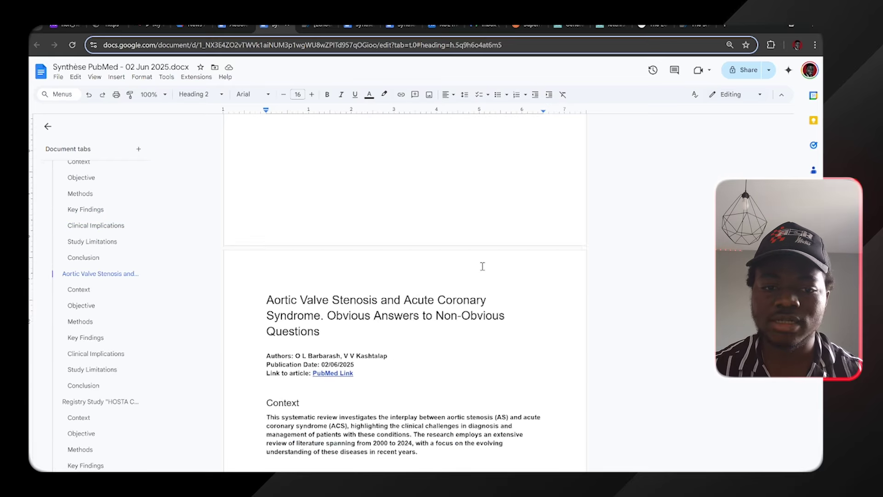
pyautogui.scroll(-15, 348, 390)
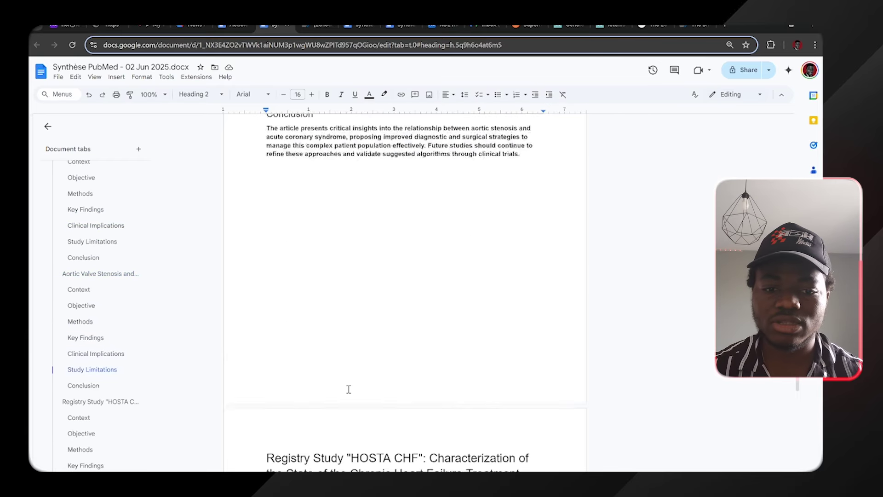
pyautogui.scroll(-10, 349, 389)
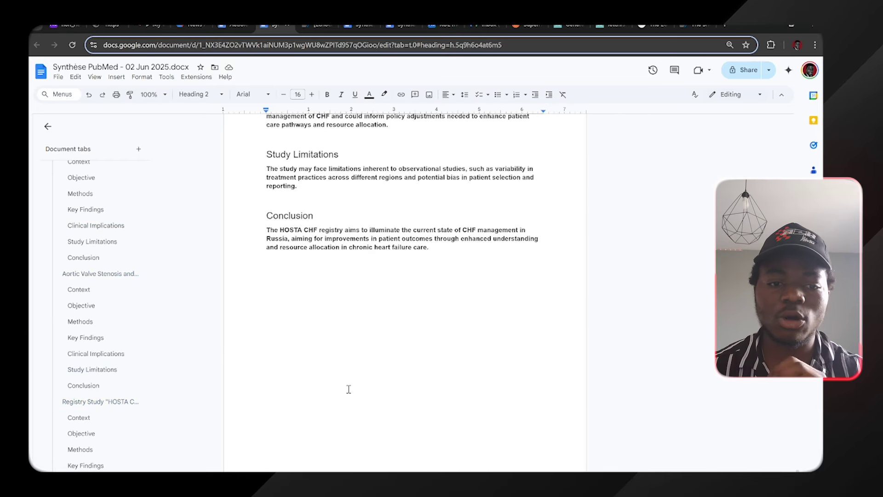
# Step: Recheck the HOSTA CHF Methods and Key Findings, and skim back up to the echocardiography summary's closing sections
pyautogui.scroll(5, 349, 389)
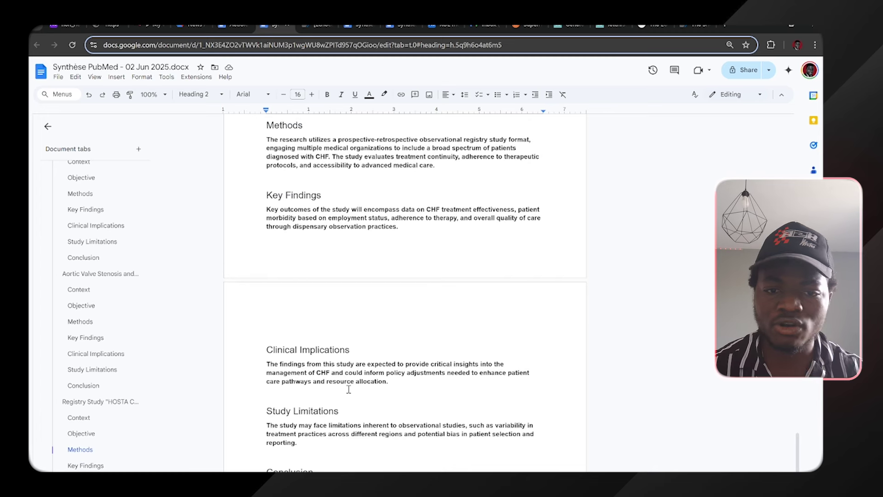
pyautogui.click(567, 244)
pyautogui.click(402, 216)
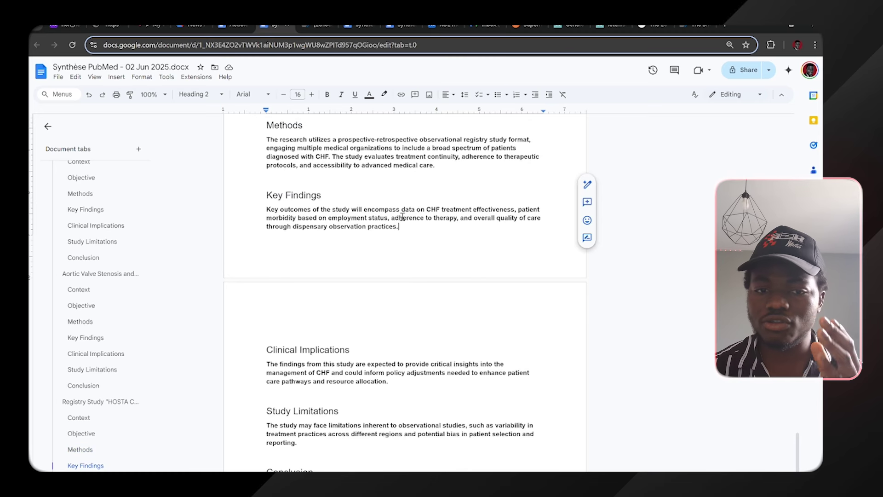
pyautogui.scroll(12, 402, 216)
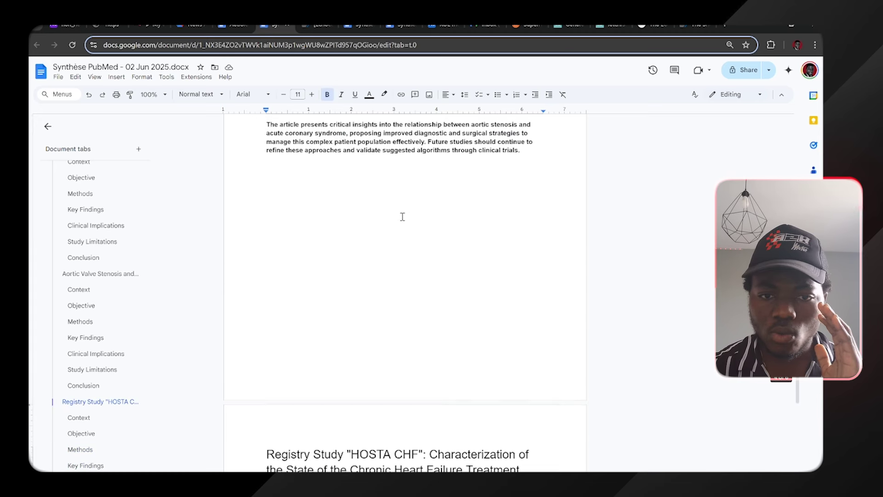
pyautogui.scroll(15, 402, 216)
pyautogui.scroll(3, 403, 216)
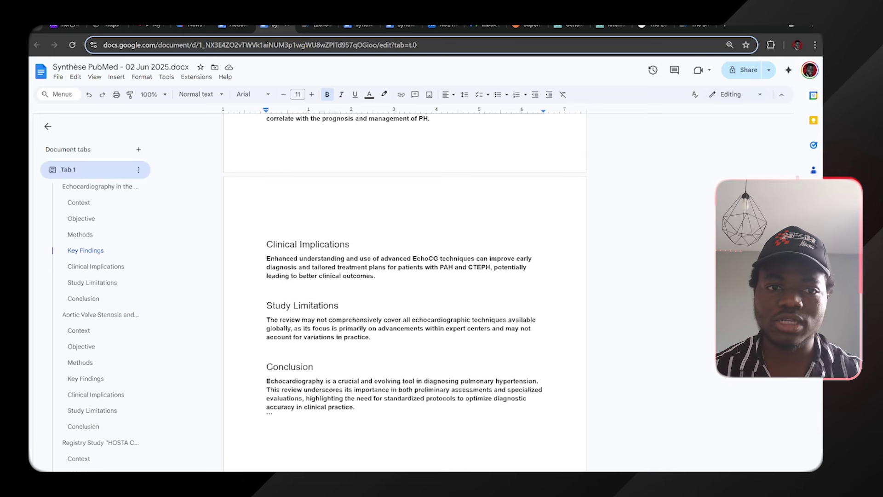
# Step: Switch to the n8n_news_log base in Airtable and examine the newest Medical Summaries record's title, publication date and source
pyautogui.click(179, 27)
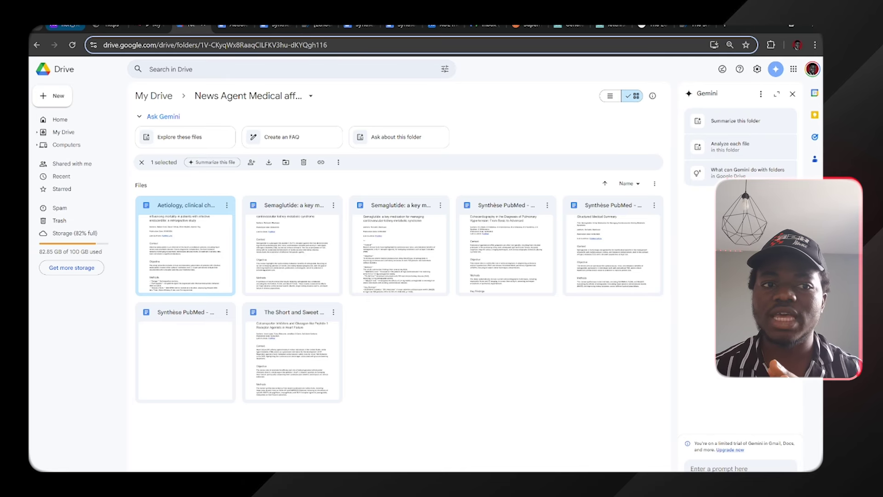
pyautogui.click(64, 25)
pyautogui.scroll(12, 275, 202)
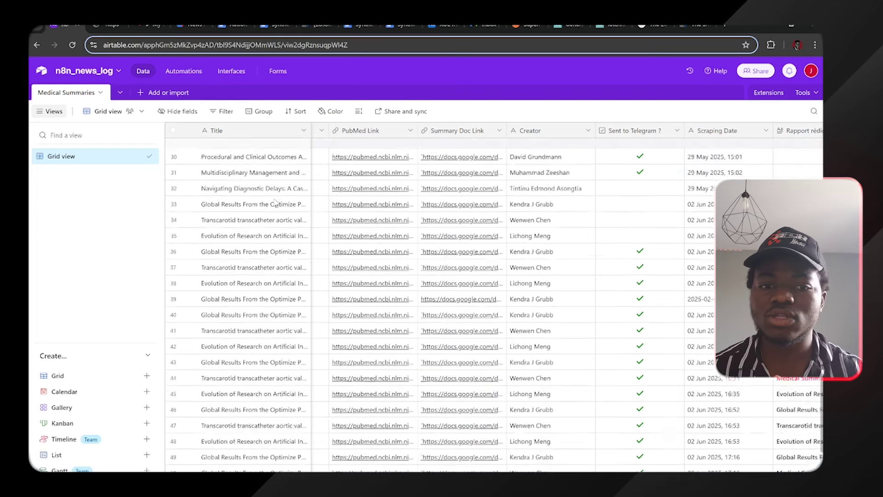
pyautogui.scroll(-12, 275, 202)
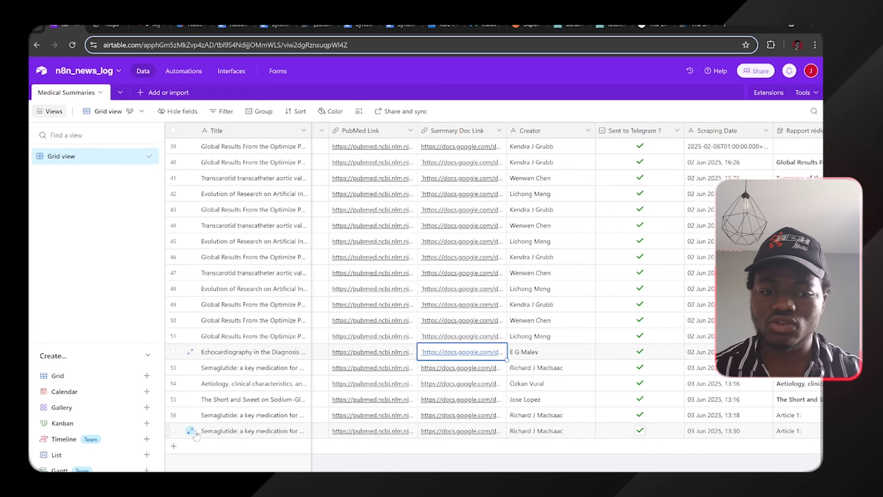
pyautogui.click(173, 431)
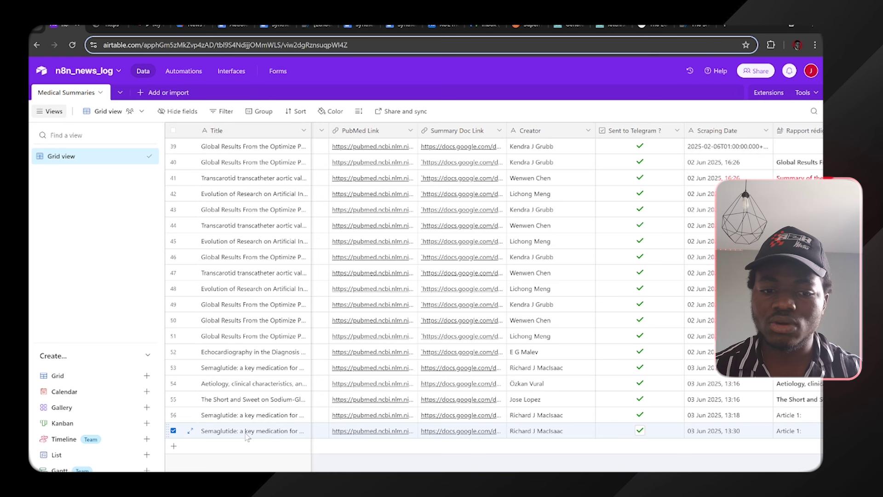
pyautogui.hscroll(-3, 350, 435)
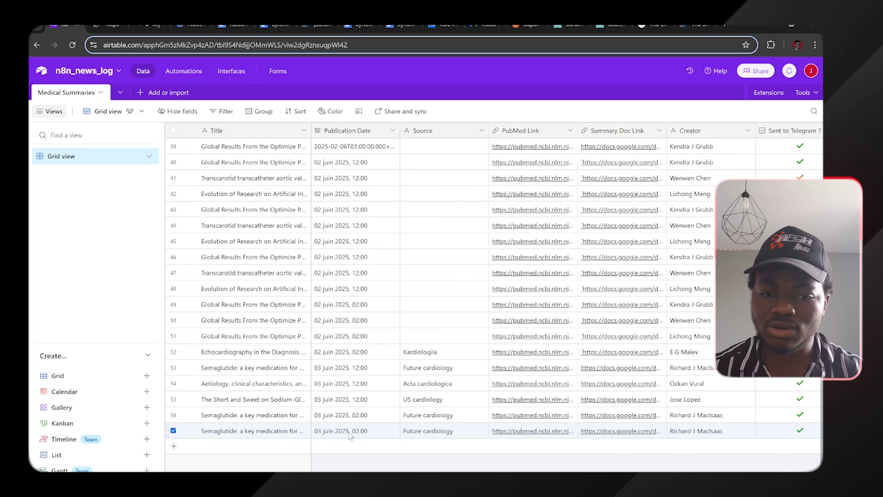
pyautogui.hscroll(1, 350, 435)
pyautogui.hscroll(-1, 351, 436)
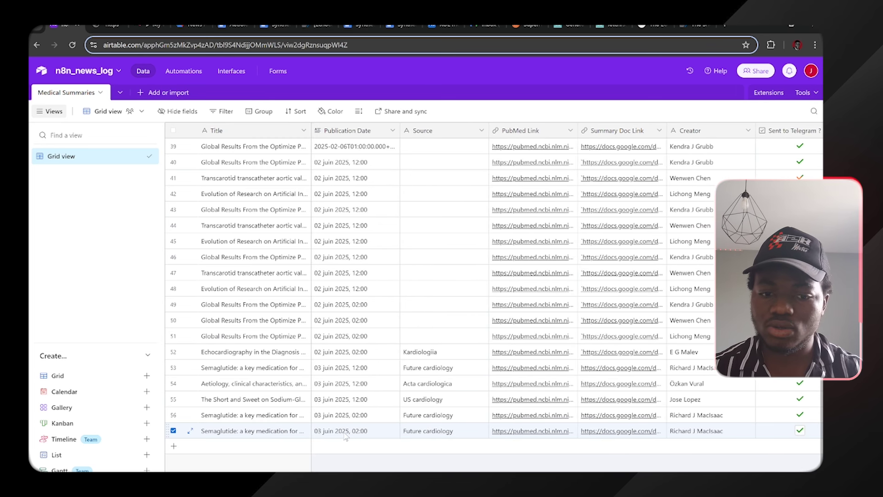
pyautogui.click(346, 433)
pyautogui.click(426, 435)
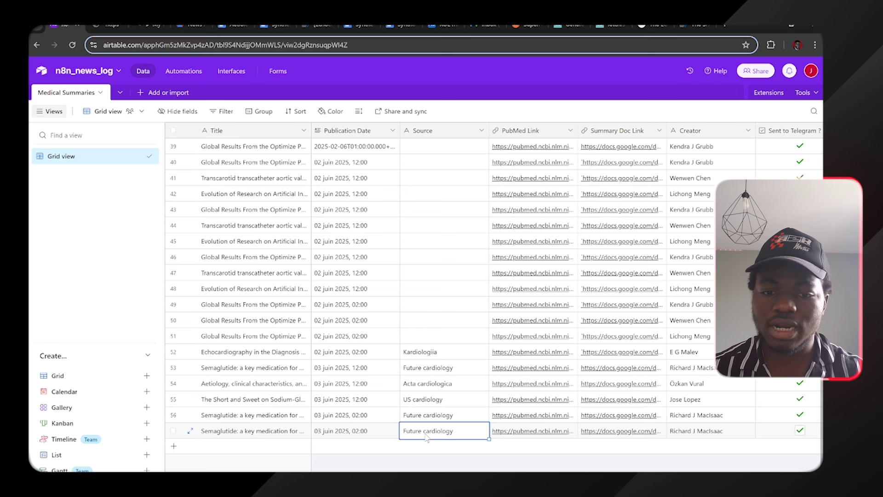
# Step: Open the newest record's Summary Doc Link to view its Google Docs summary, and return to the Airtable log
pyautogui.hscroll(2, 451, 439)
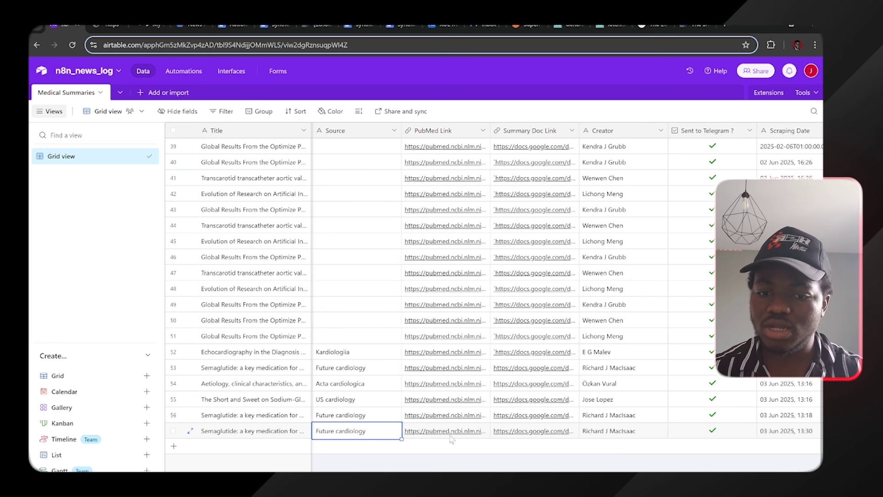
pyautogui.click(519, 441)
pyautogui.click(530, 435)
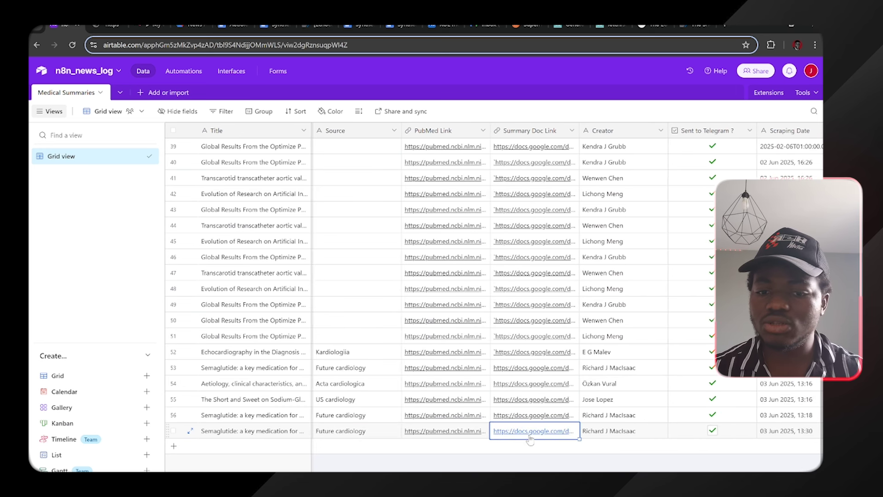
pyautogui.click(538, 434)
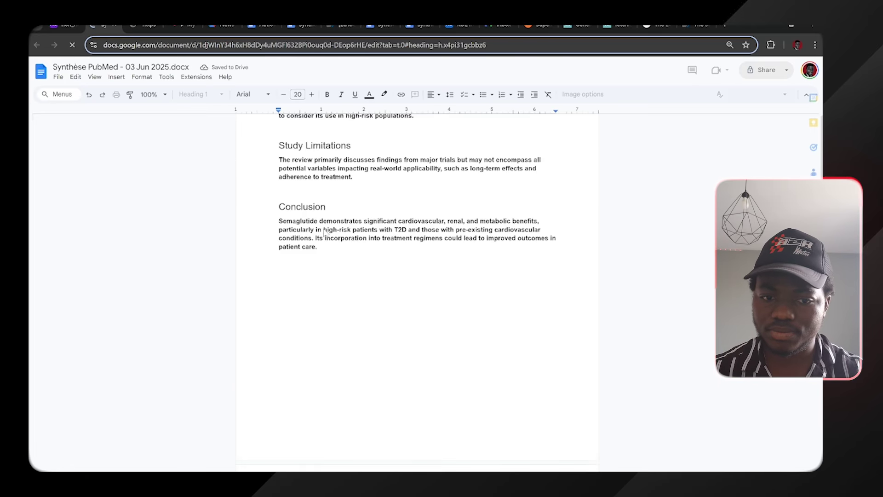
pyautogui.click(74, 26)
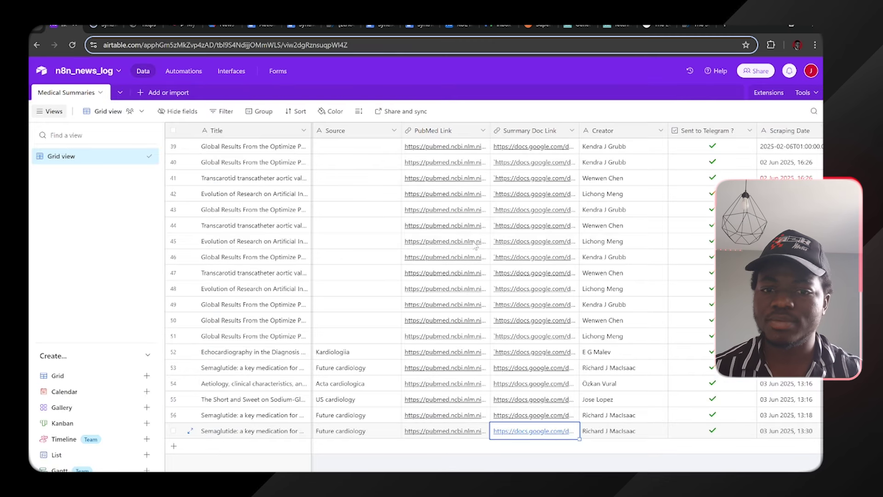
# Step: Inspect the newest record's Creator, Sent to Telegram ?, Scraping Date and Rapport rédigé values, expanding the report text and closing it
pyautogui.click(611, 436)
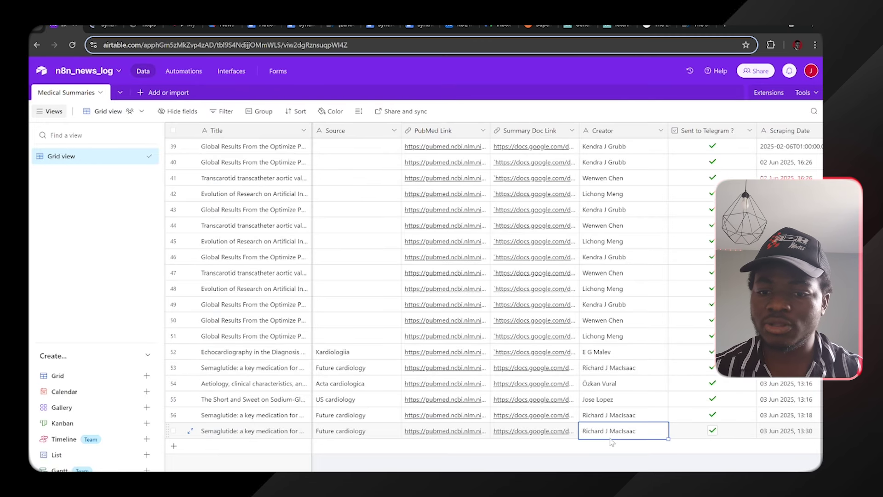
pyautogui.hscroll(5, 611, 441)
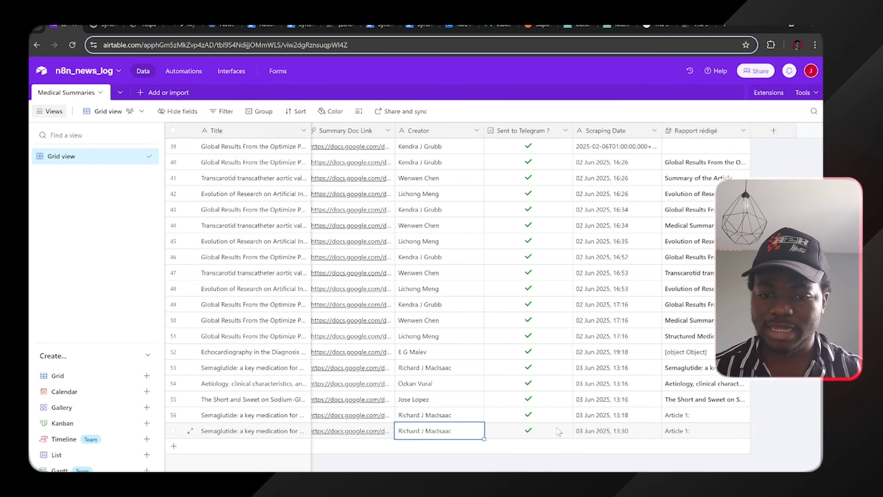
pyautogui.click(545, 436)
pyautogui.click(595, 437)
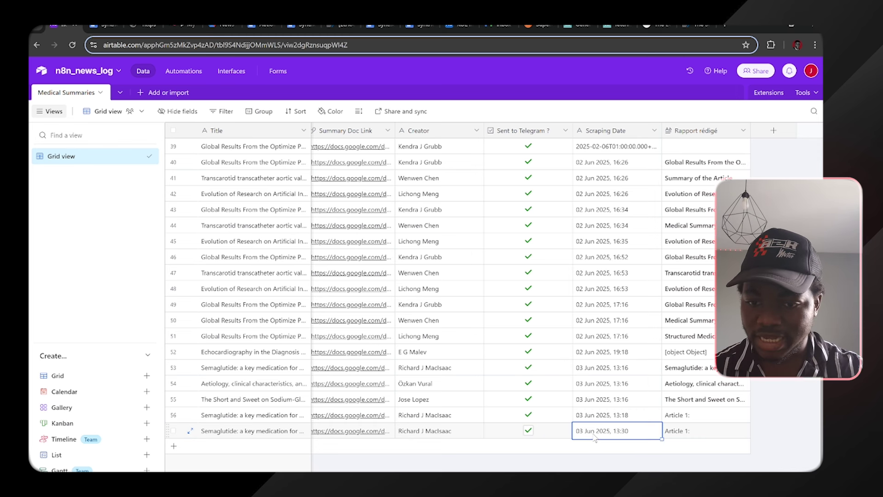
pyautogui.click(693, 432)
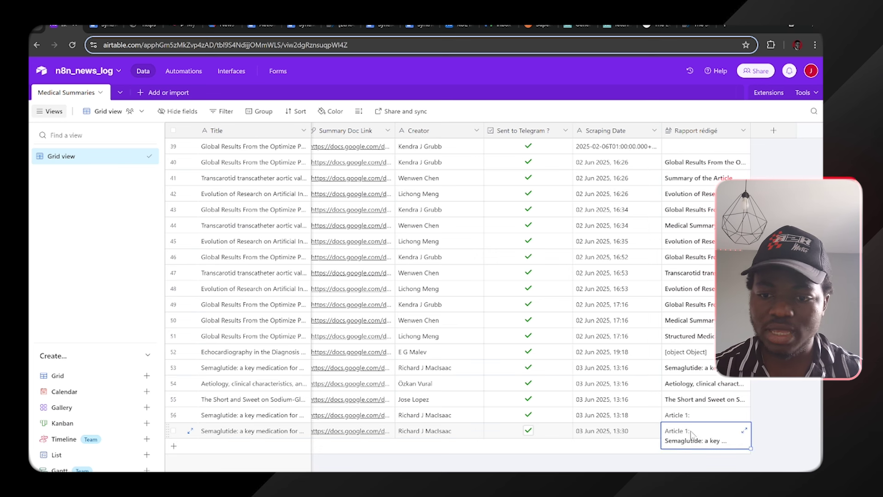
pyautogui.click(693, 443)
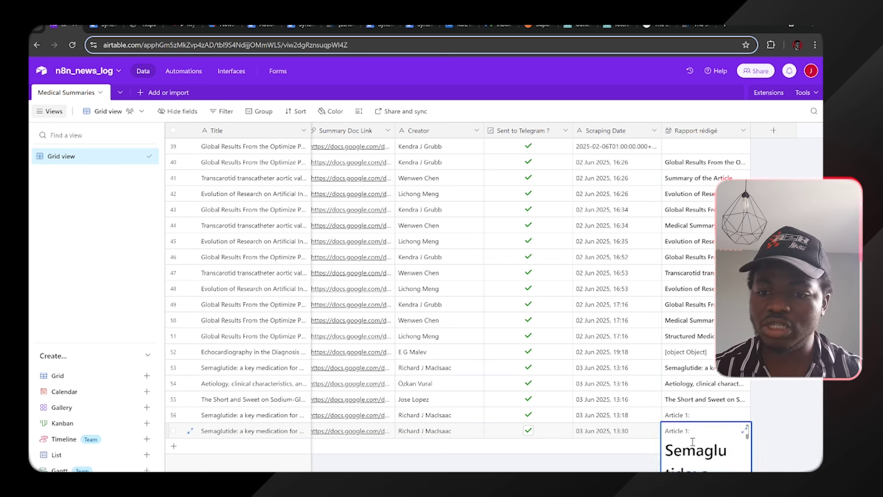
pyautogui.press('Escape')
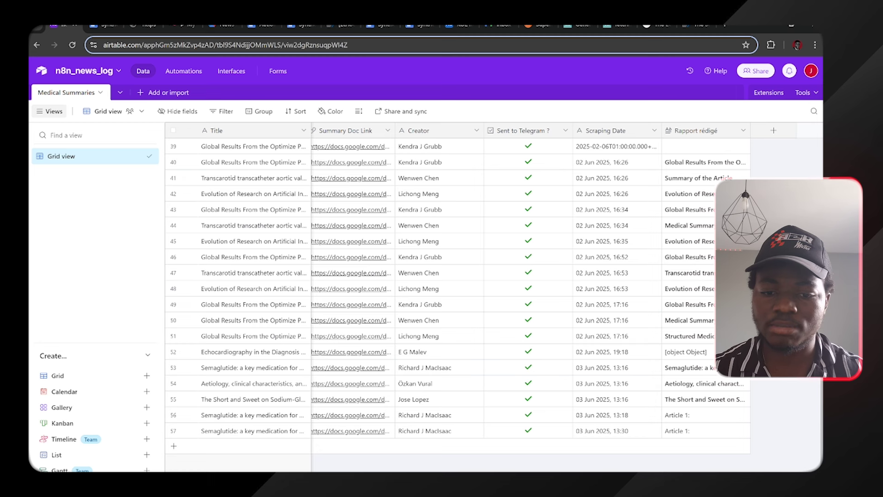
# Step: Switch to Telegram to view the start of the n8n guy bot's message, and return to the Airtable log
pyautogui.hotkey('alt', 'Tab')
pyautogui.scroll(4, 315, 267)
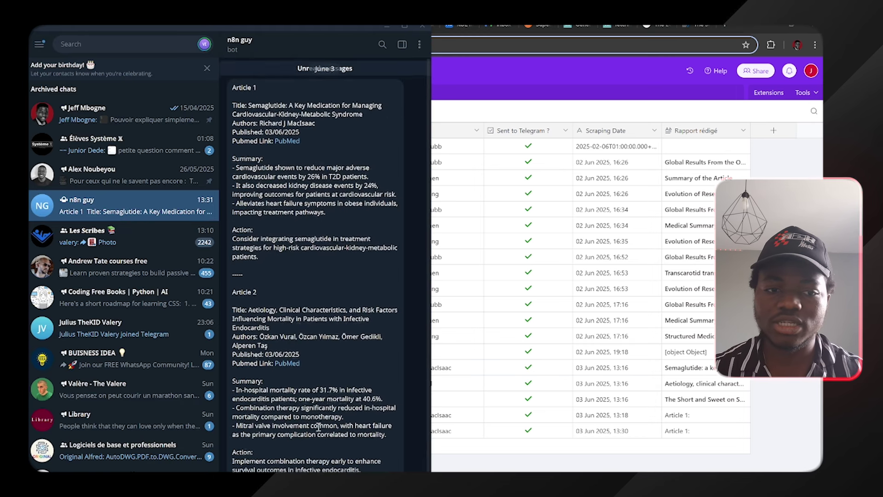
pyautogui.click(388, 27)
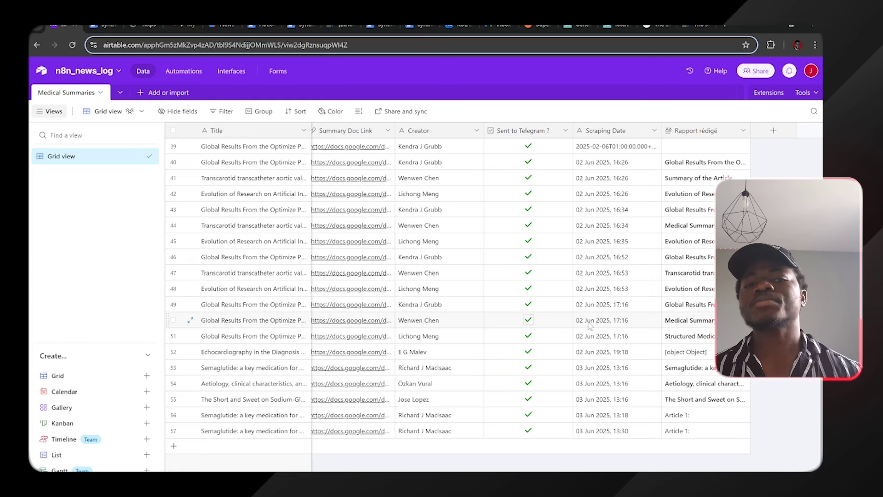